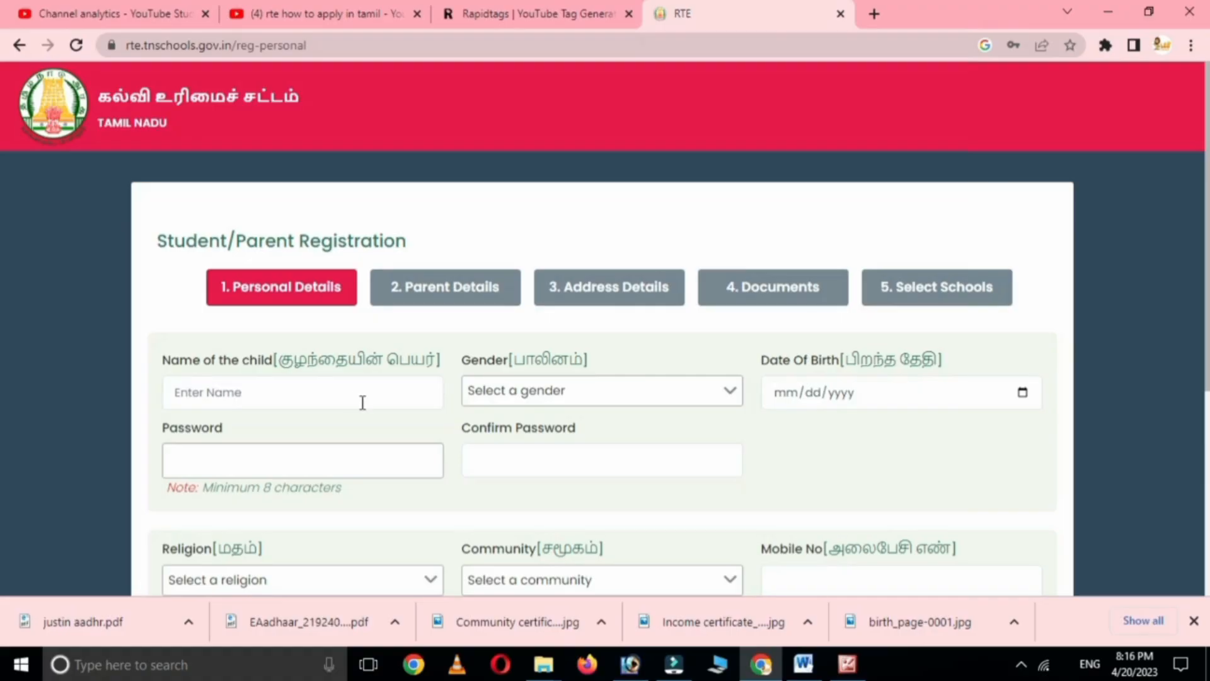
- Enter the child's name, set gender to Female and fill in the date of birth
left_click(232, 388)
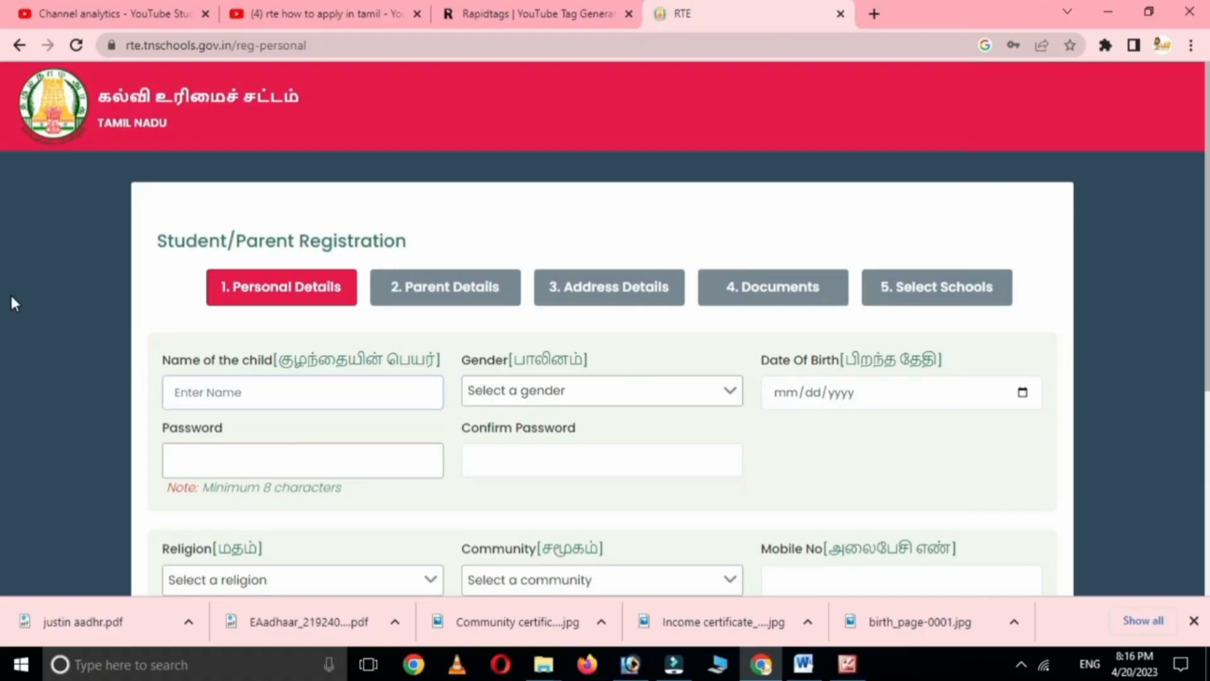
type("Santh")
key("BackSpace")
key("BackSpace")
key("BackSpace")
key("BackSpace")
key("BackSpace")
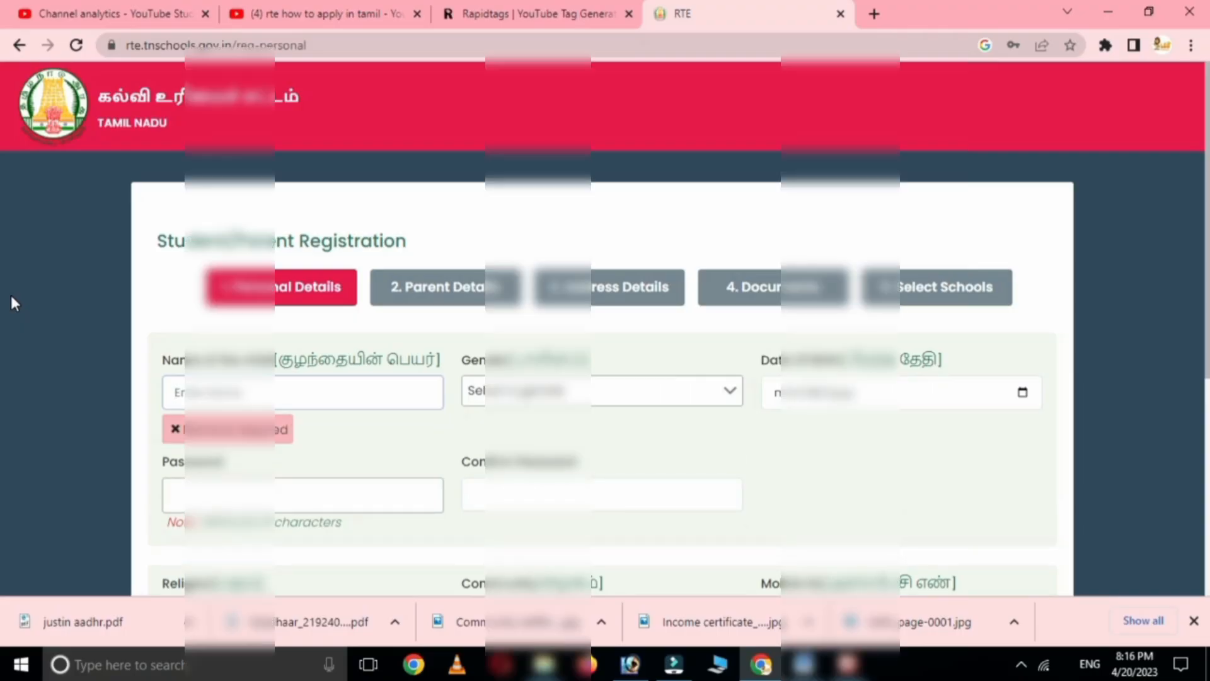
type("Ka")
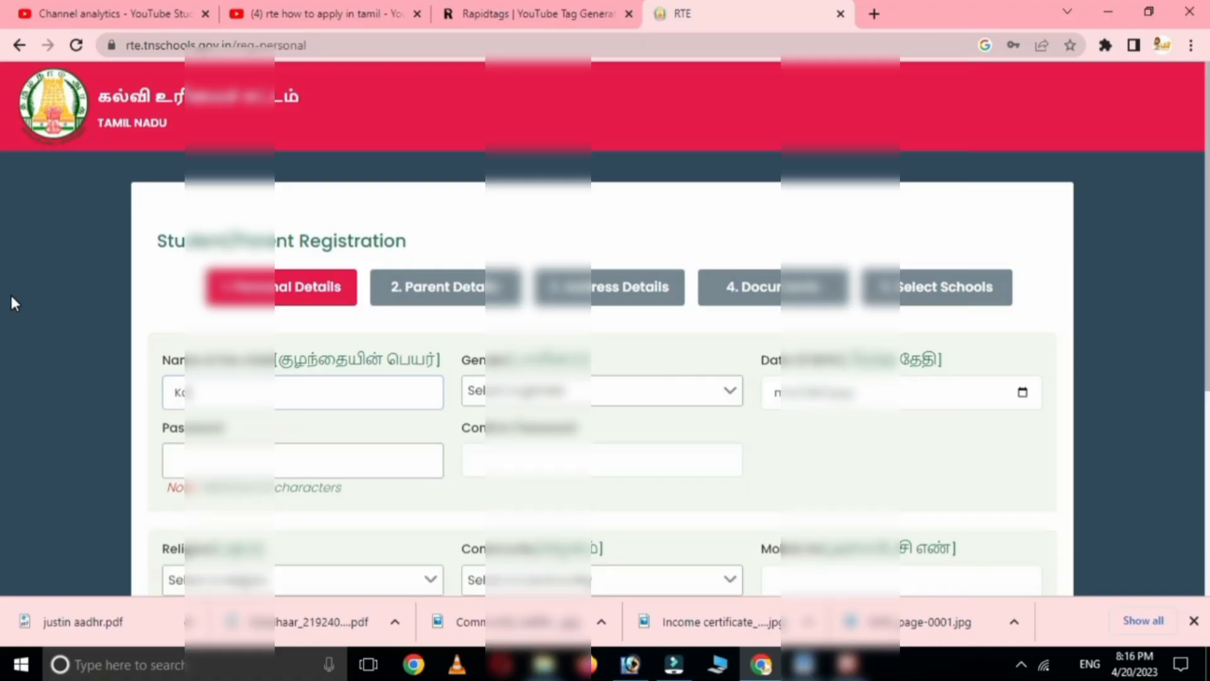
type("a")
left_click(557, 392)
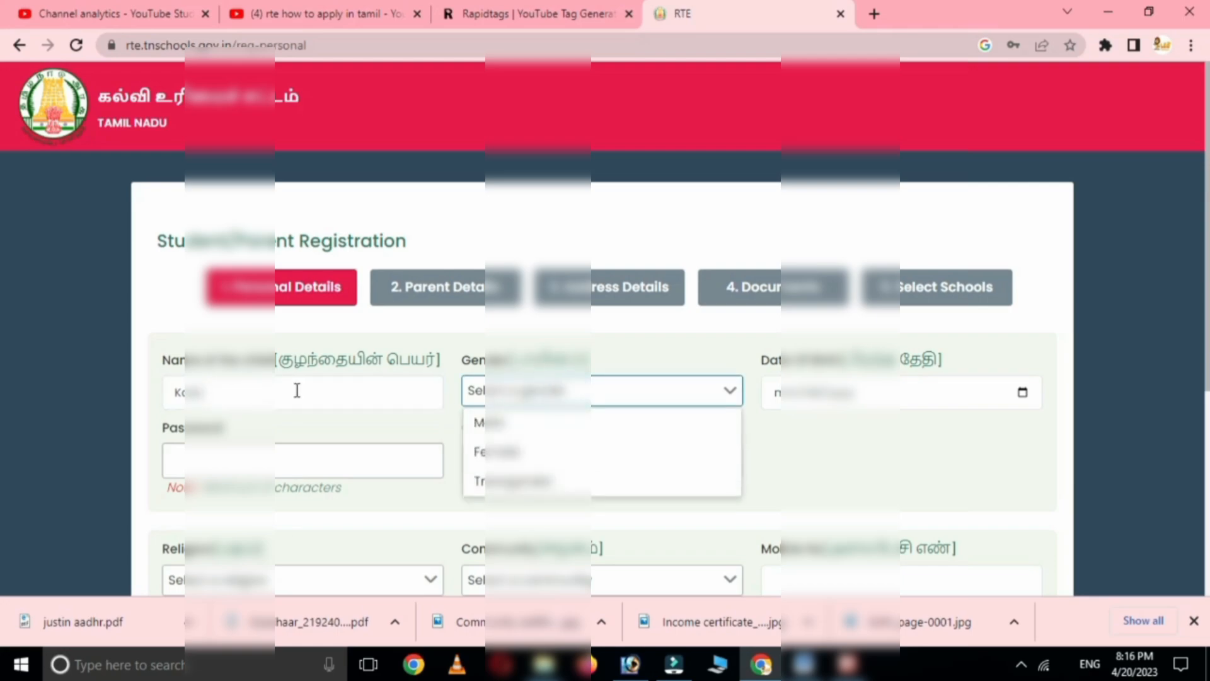
left_click(510, 453)
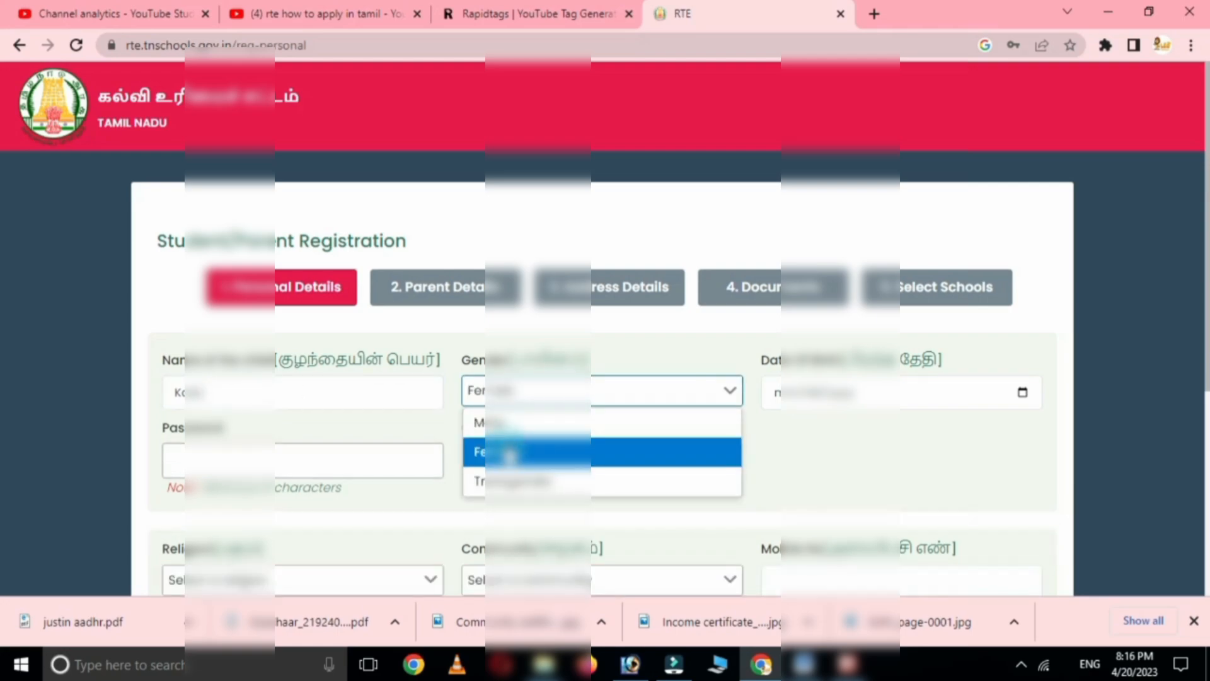
left_click(774, 392)
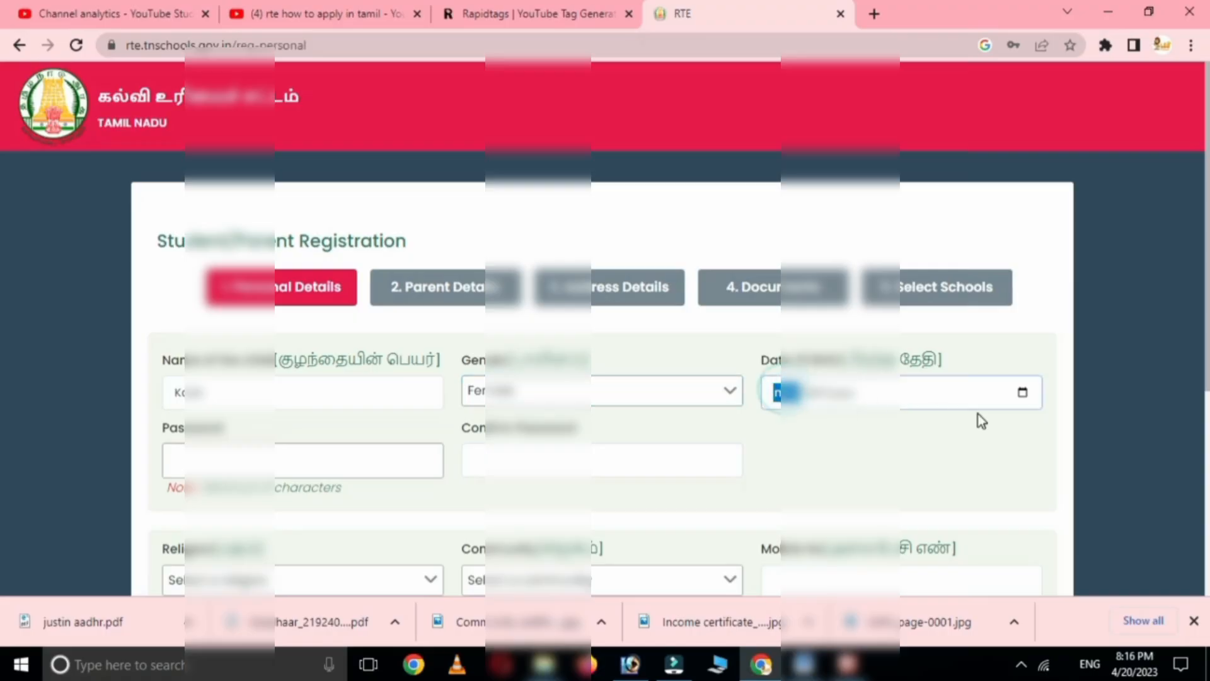
type("01")
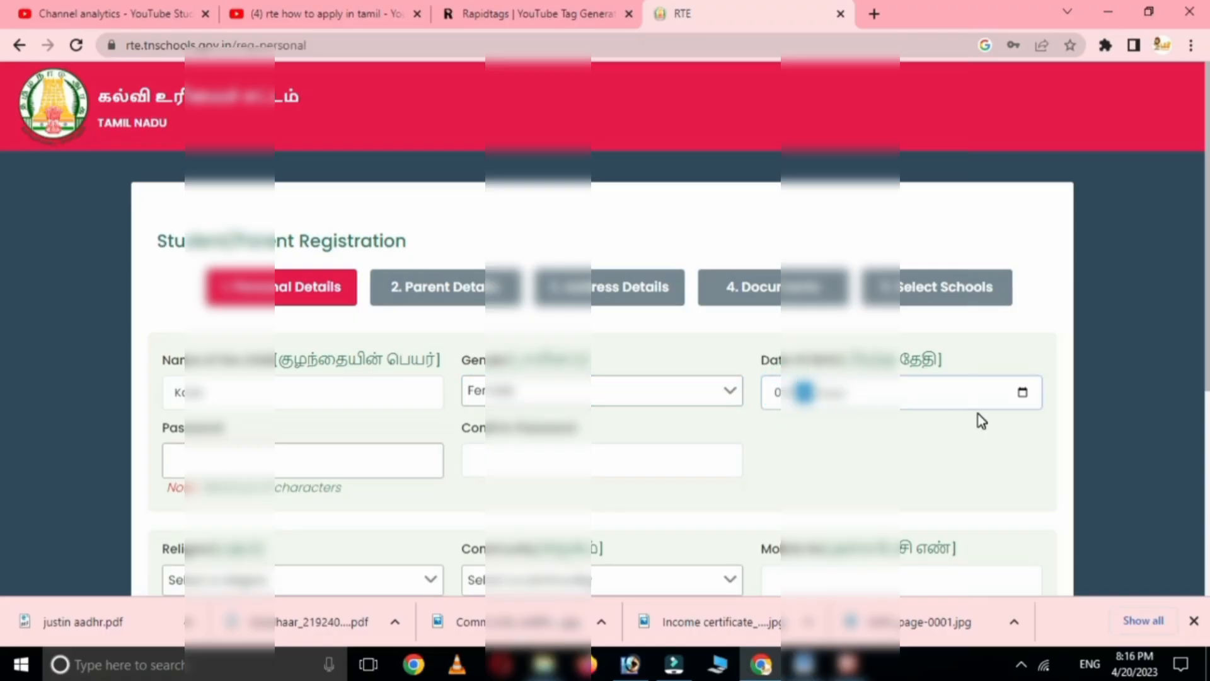
type("12")
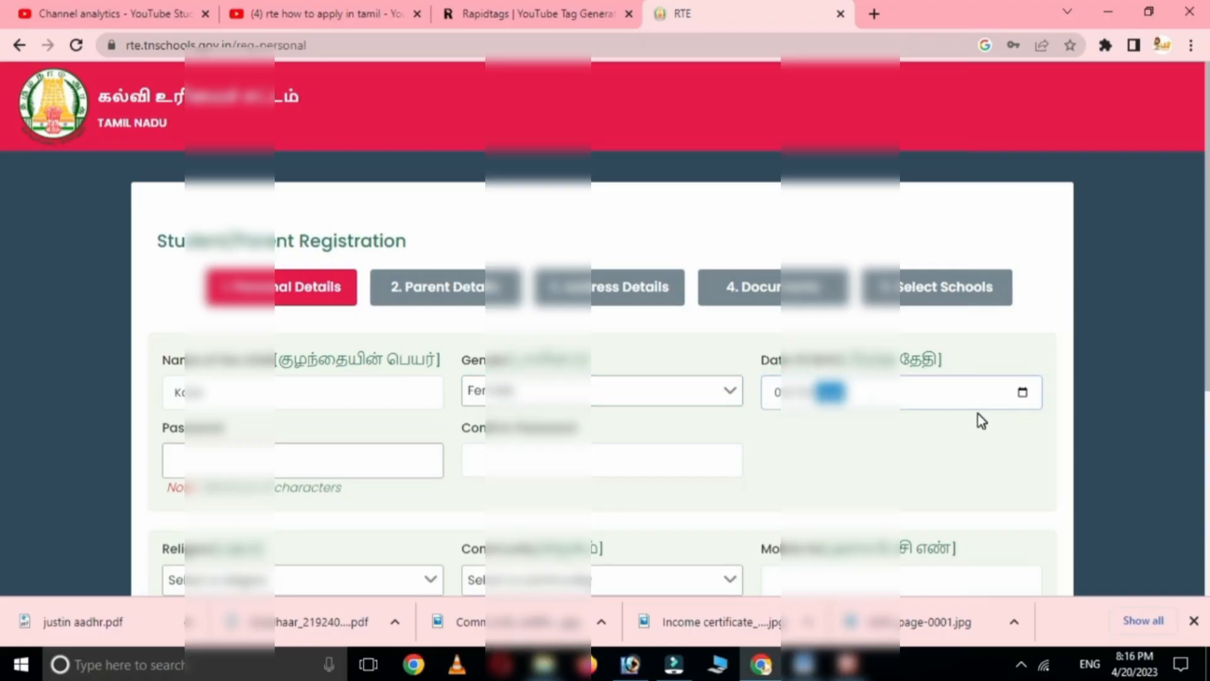
type("201")
- Enter the account password and type it again as the confirmation
left_click(227, 467)
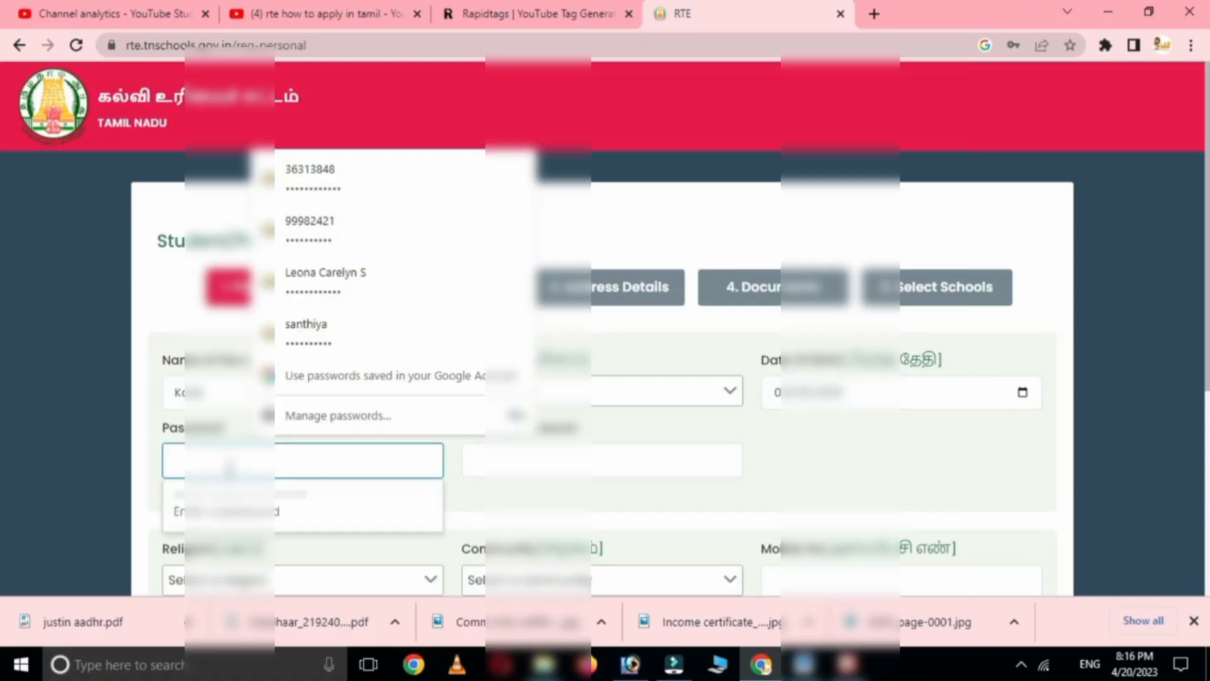
type("123")
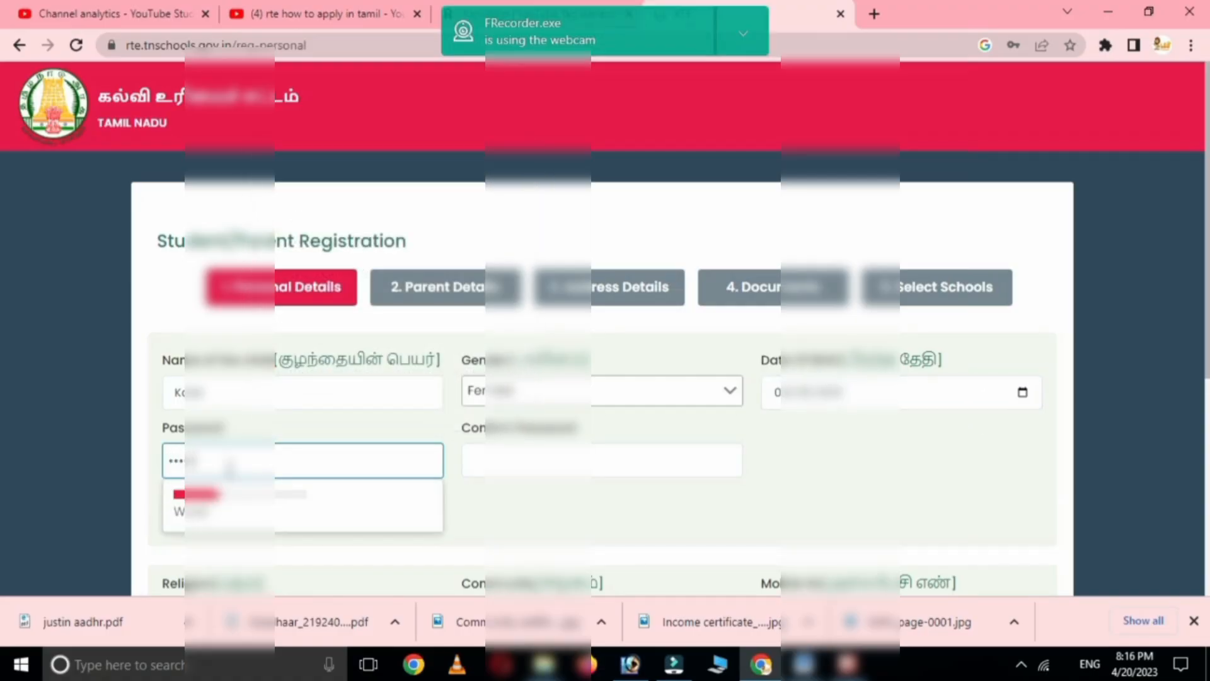
type("••")
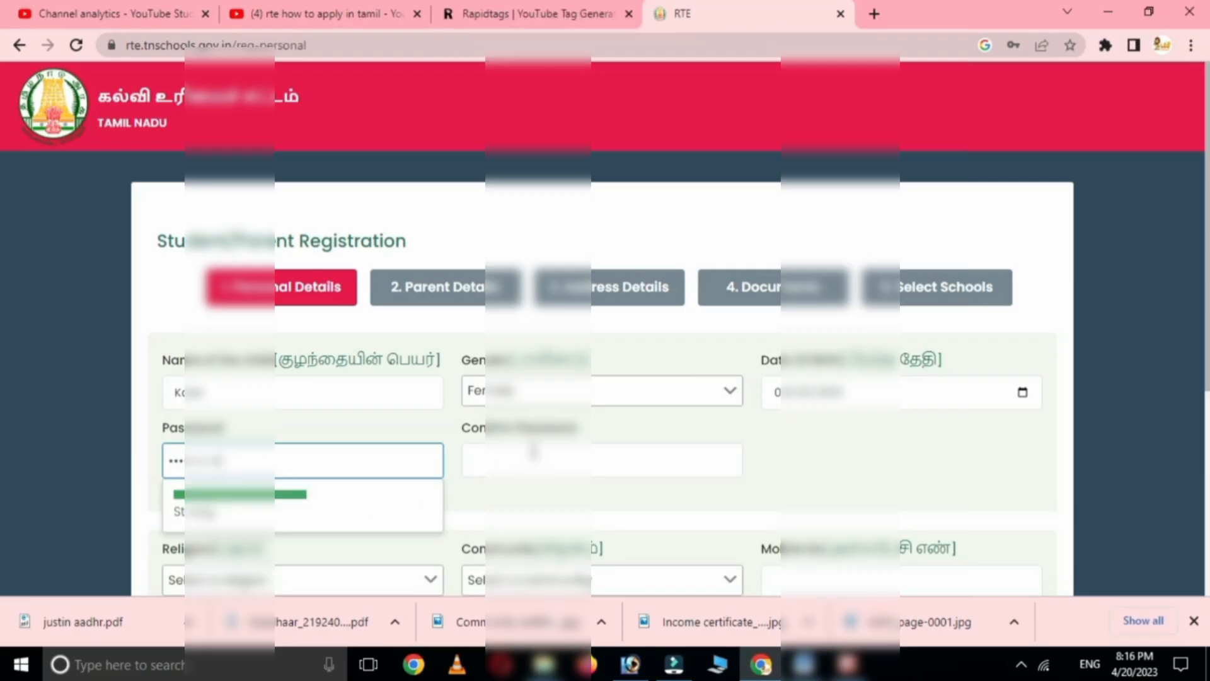
left_click(533, 452)
type("123")
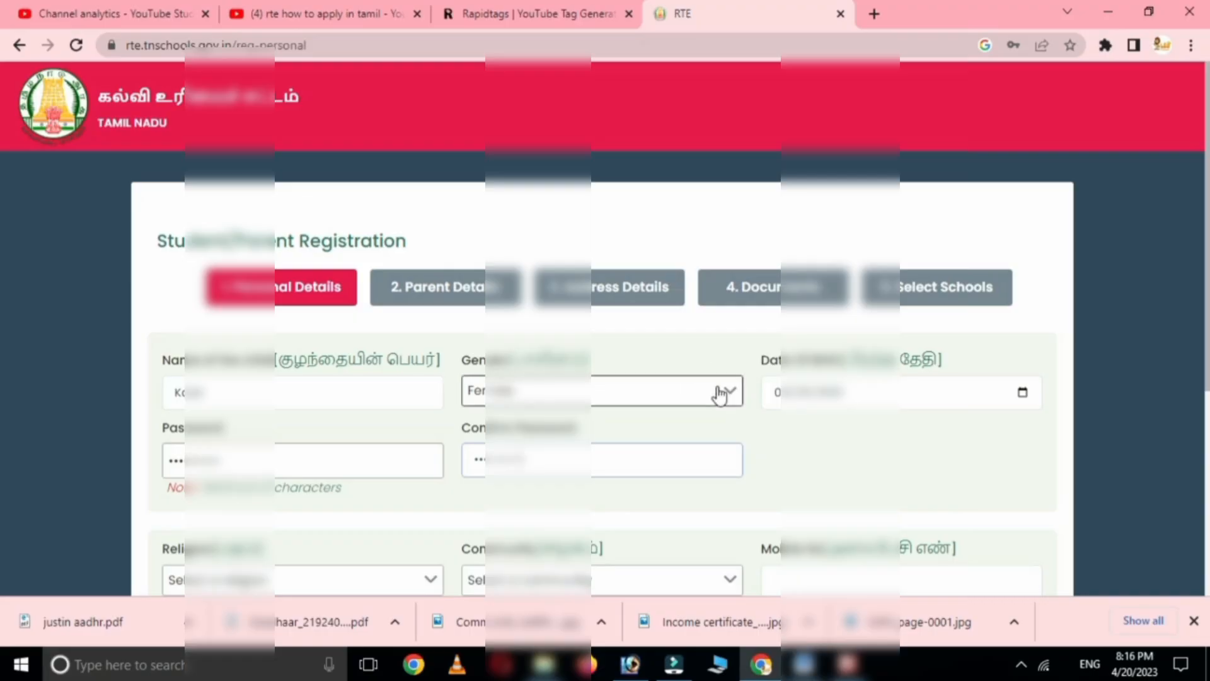
- Set religion to Hindu and community to SC
scroll(718, 394, "down", 3)
left_click(285, 403)
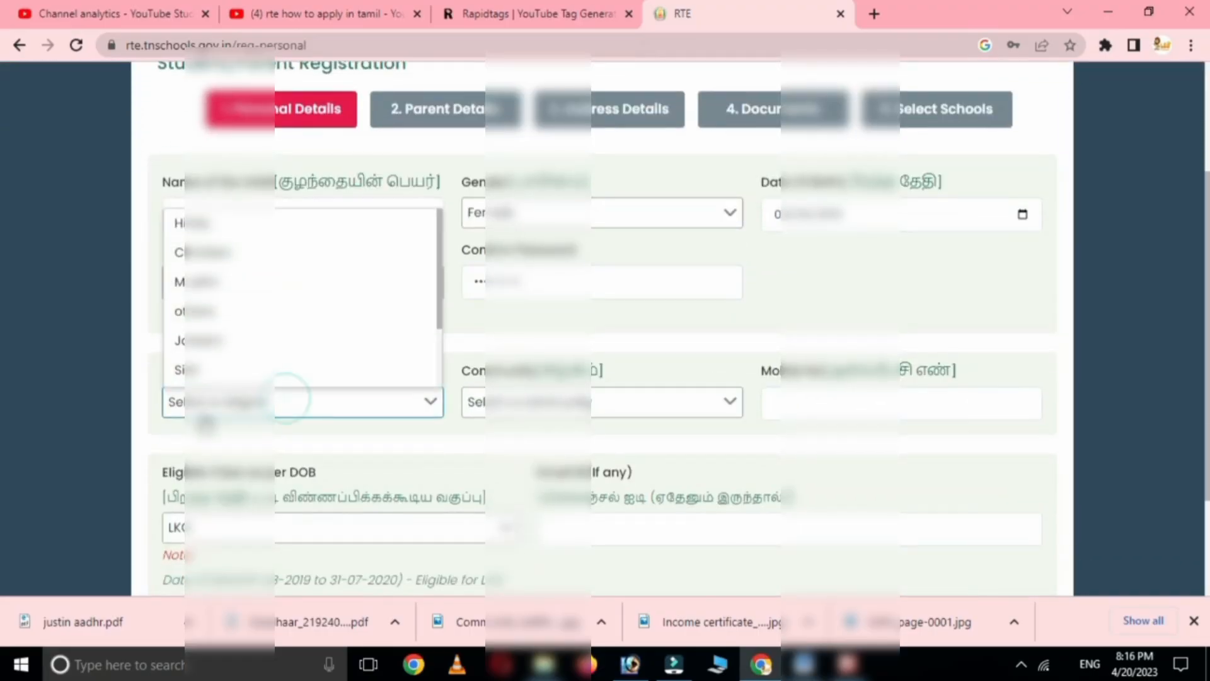
left_click(198, 224)
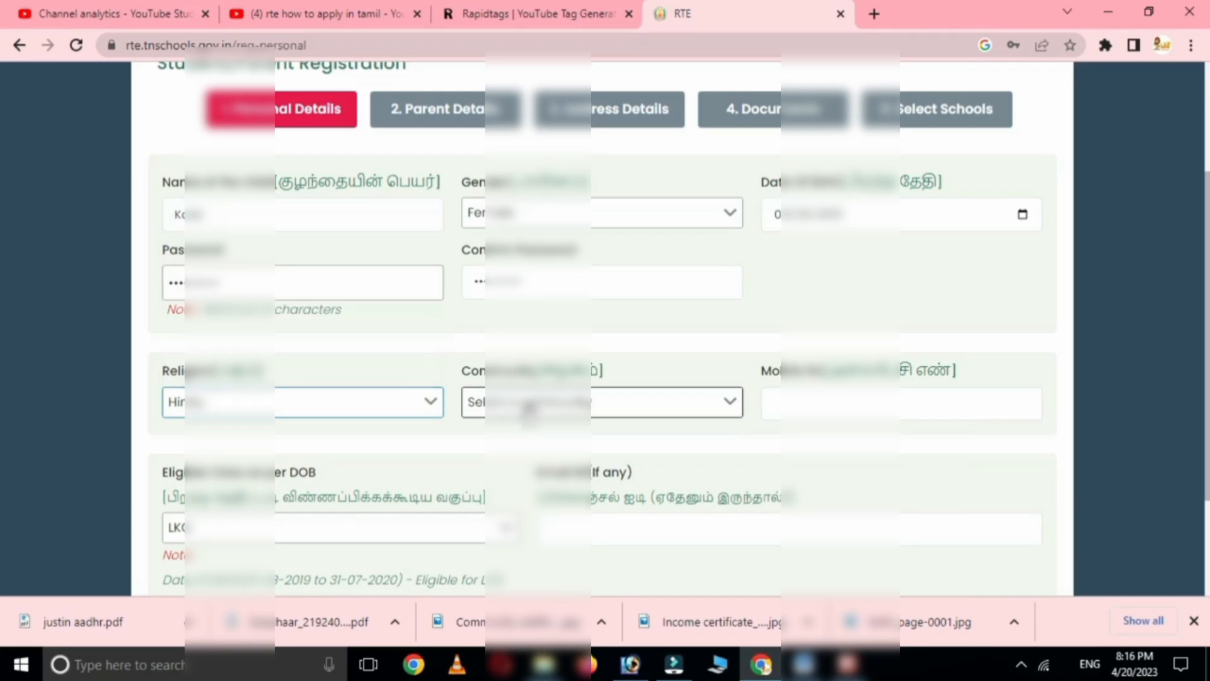
left_click(520, 409)
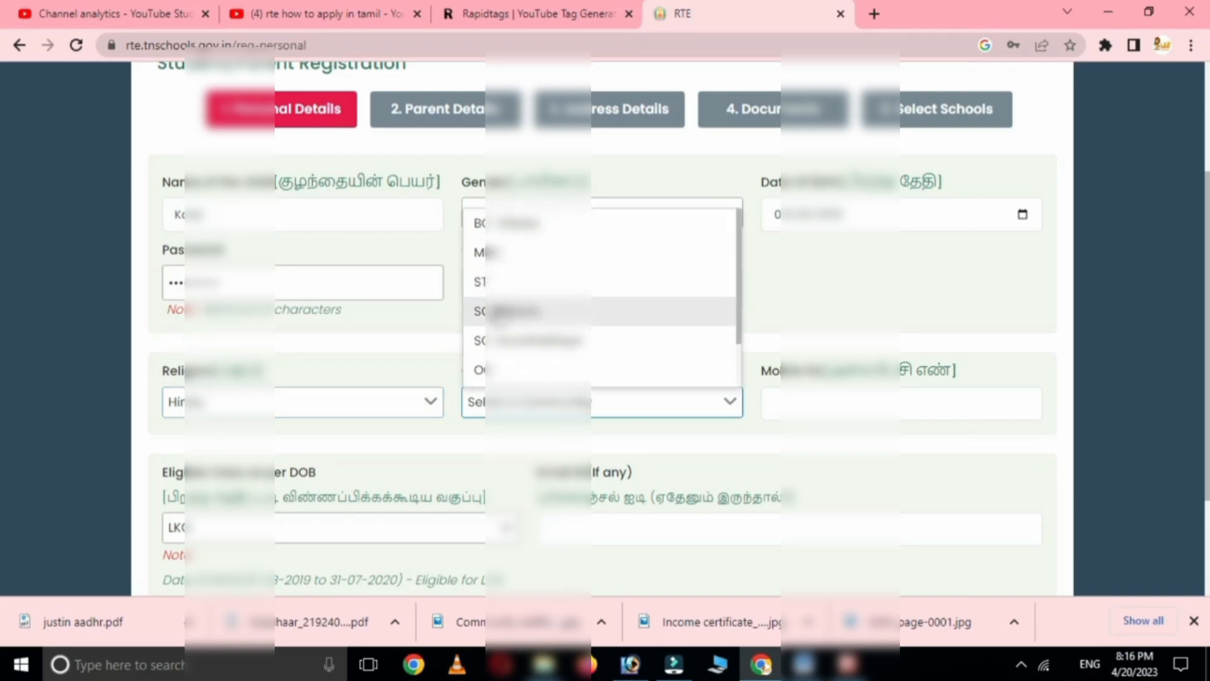
left_click(498, 311)
- Enter the parent's mobile number and highlight the LKG and first-standard eligibility date notes
scroll(600, 426, "down", 1)
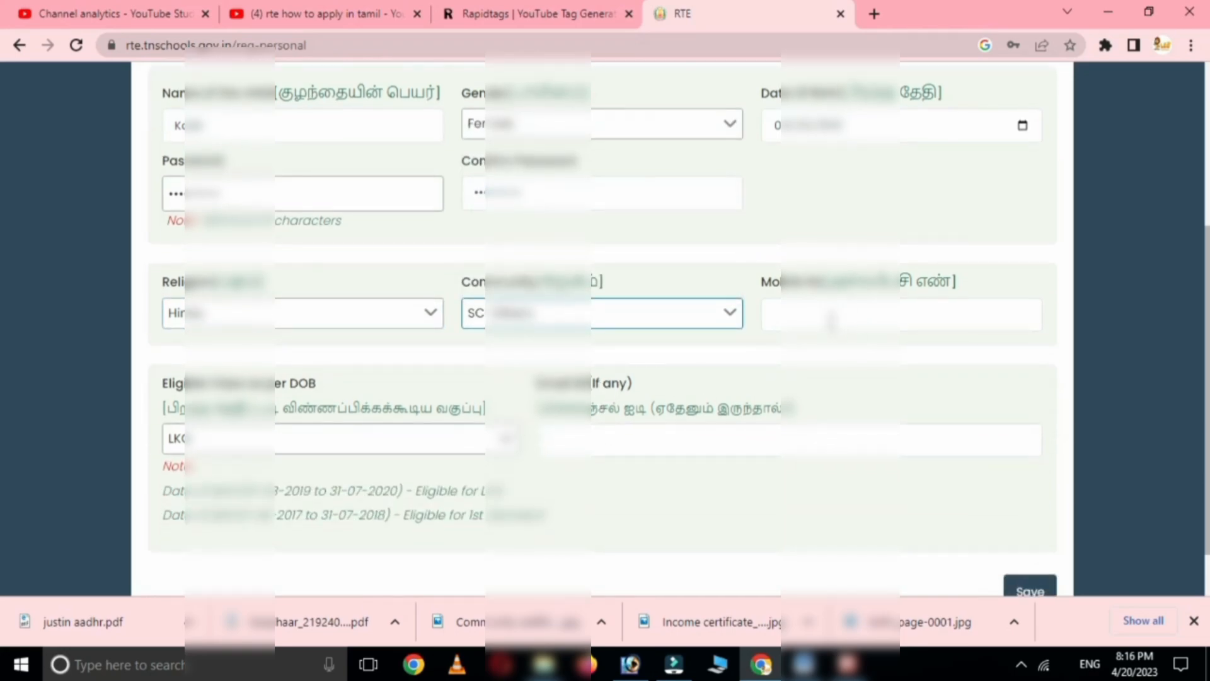
left_click(826, 312)
type("9")
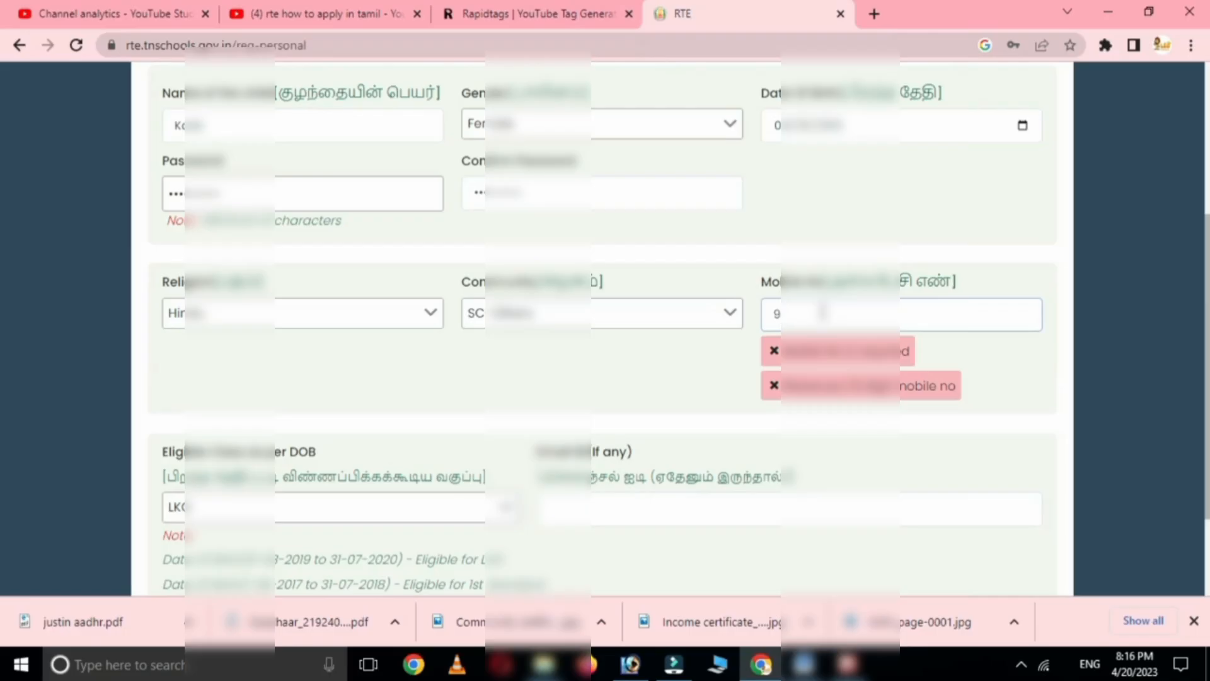
type("?????")
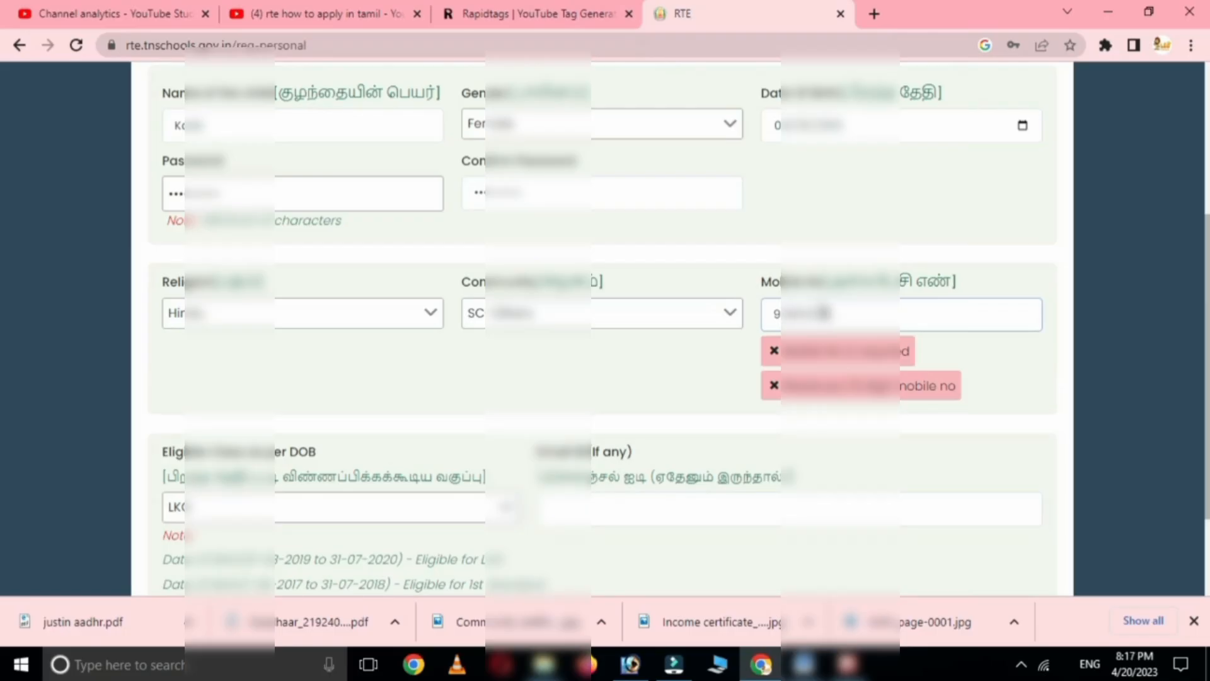
type("?")
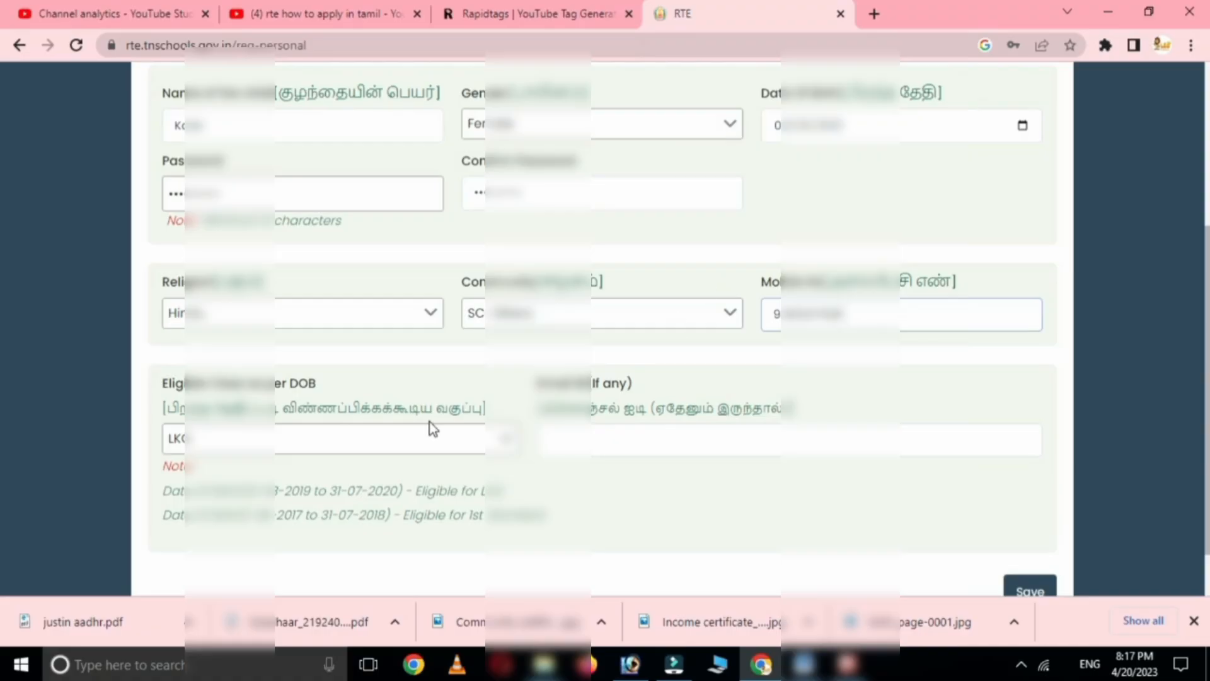
scroll(612, 440, "down", 1)
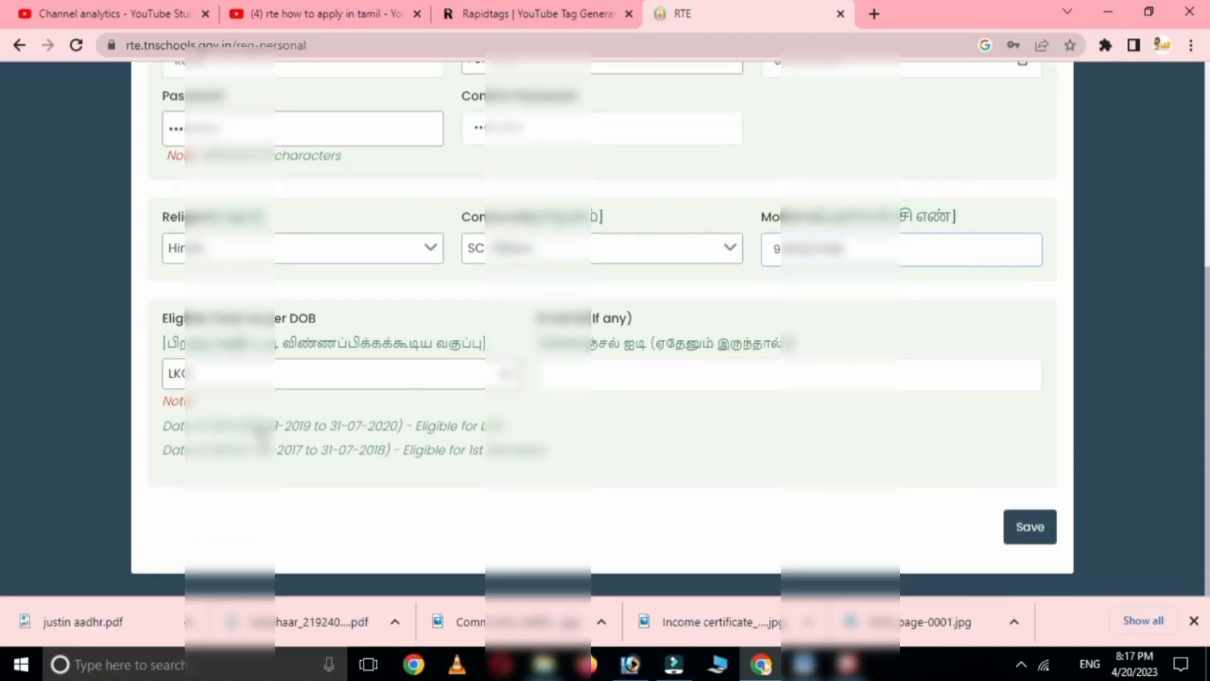
left_click(250, 427)
left_click_drag(296, 435, 394, 435)
left_click_drag(239, 449, 533, 474)
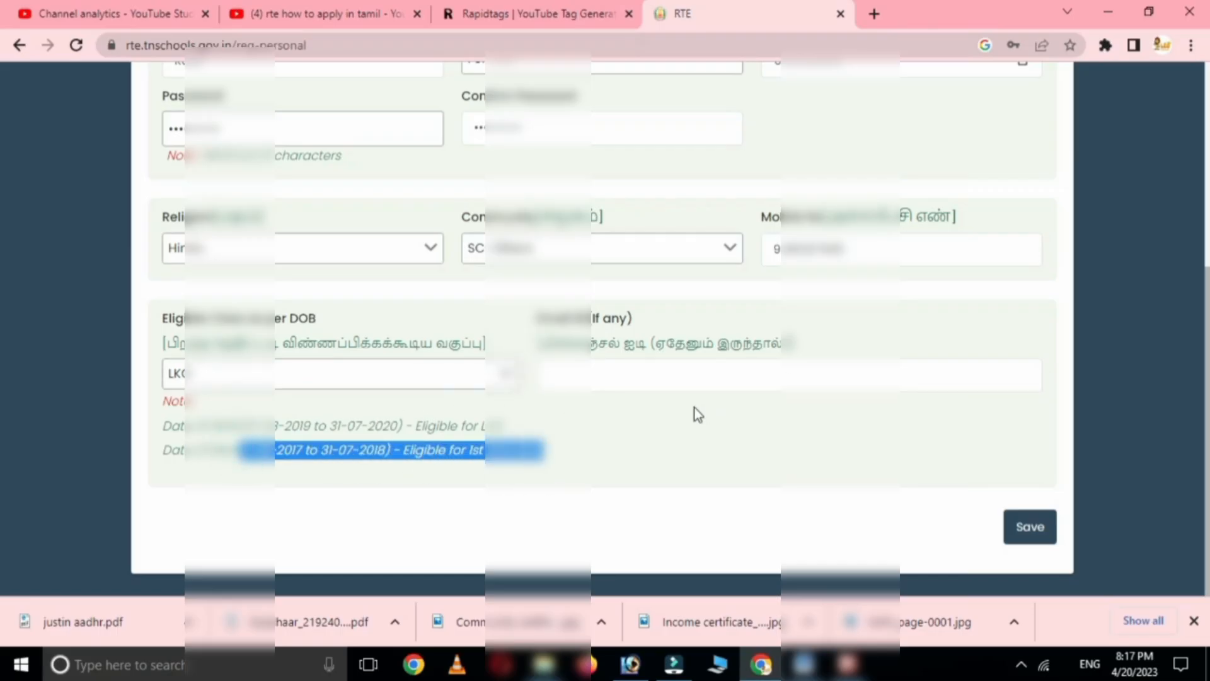
- Save the personal details, then continue from the registration confirmation to the login page
left_click(1039, 528)
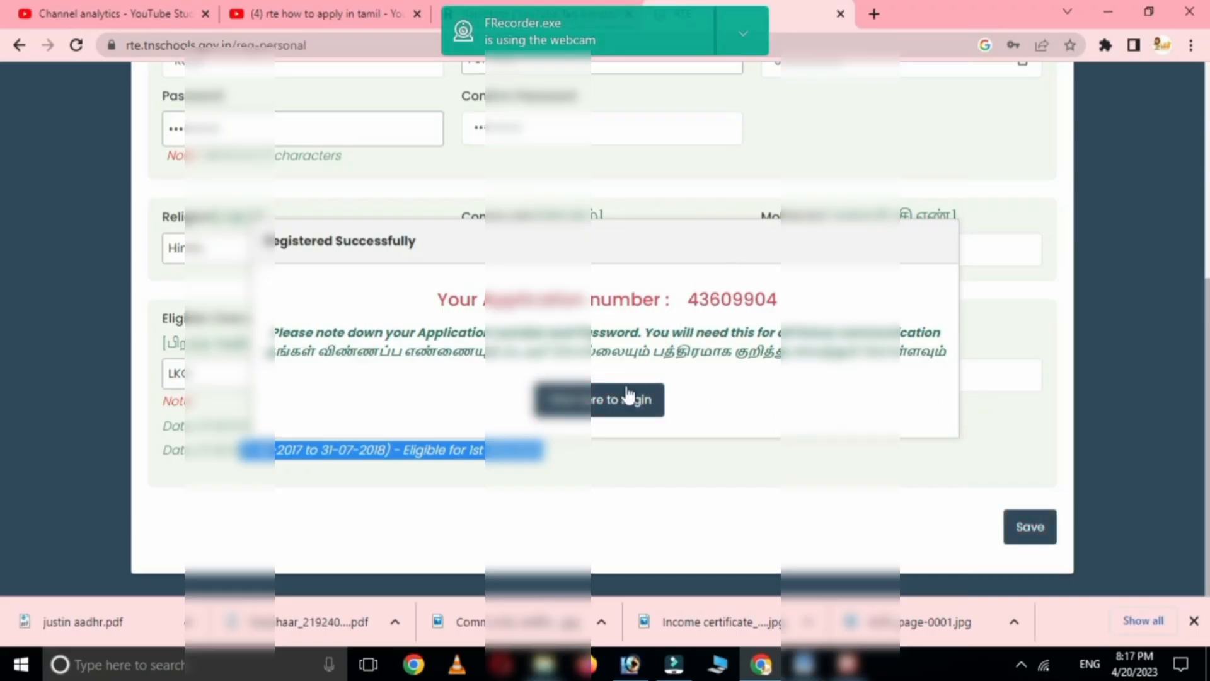
left_click(597, 404)
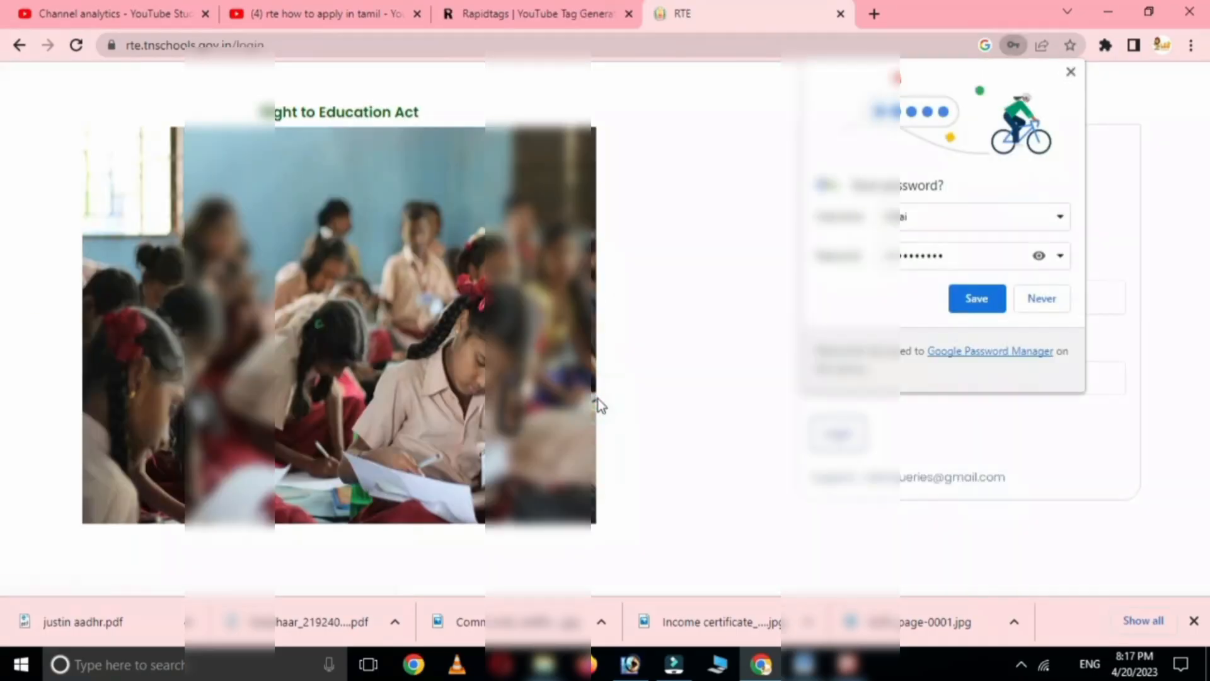
- Log in with the child's application number and account password
left_click(1041, 298)
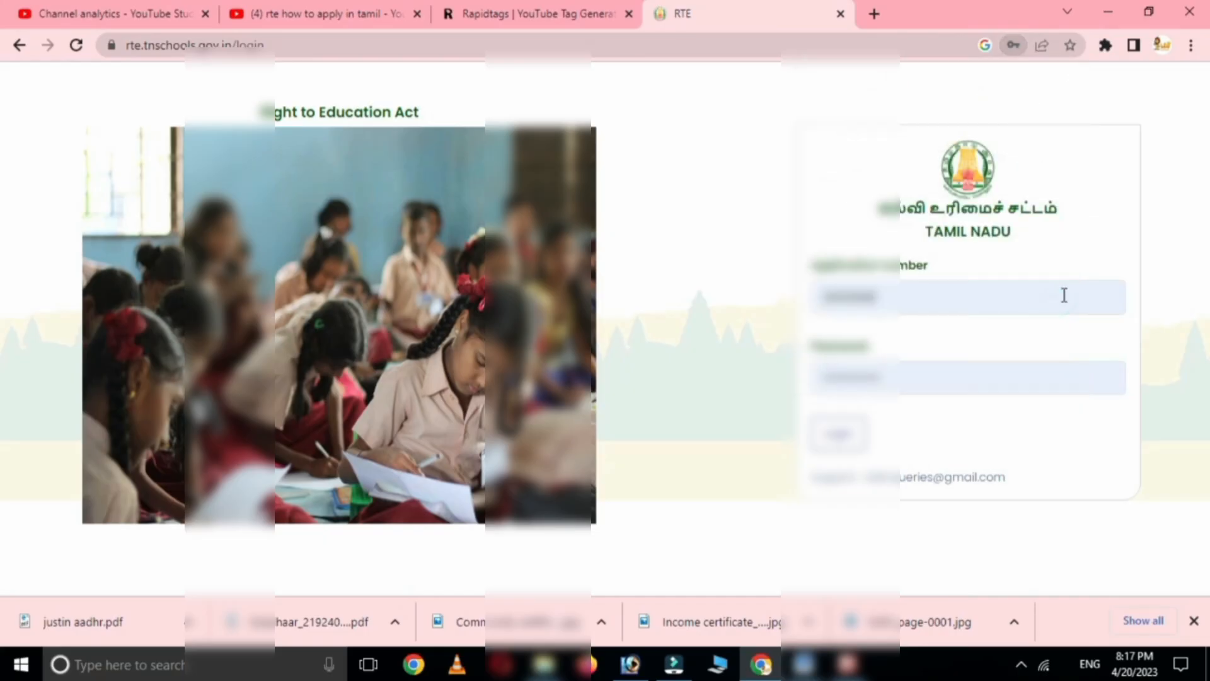
left_click(902, 300)
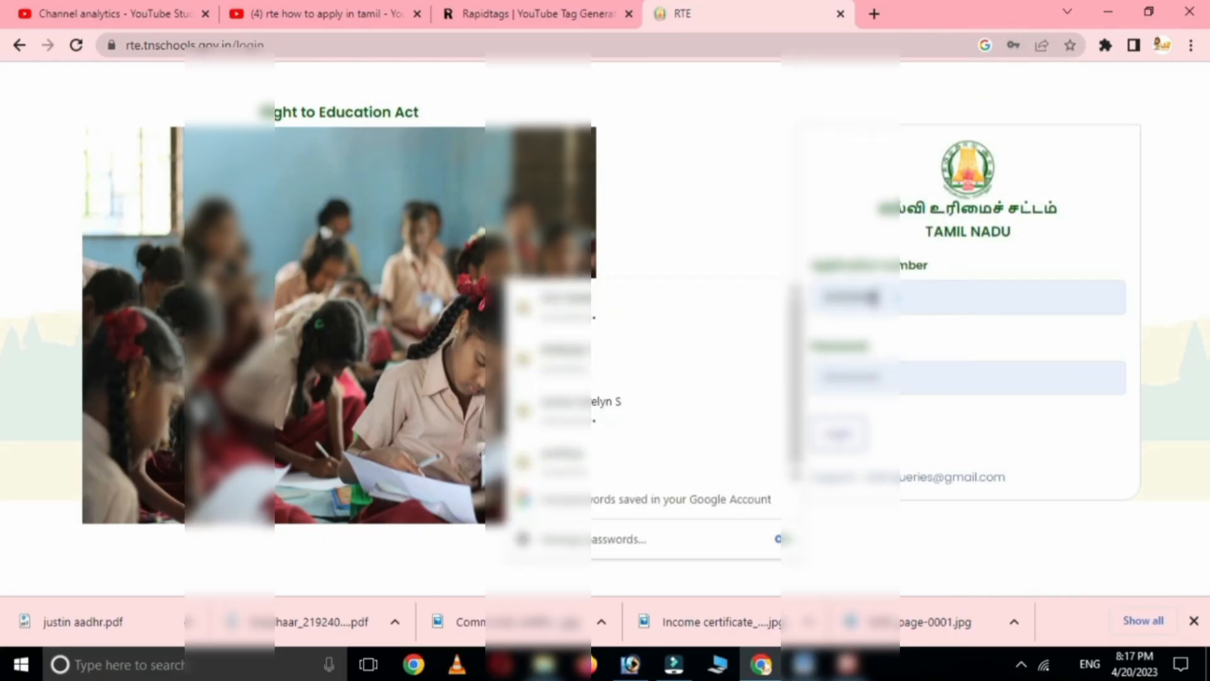
left_click(722, 303)
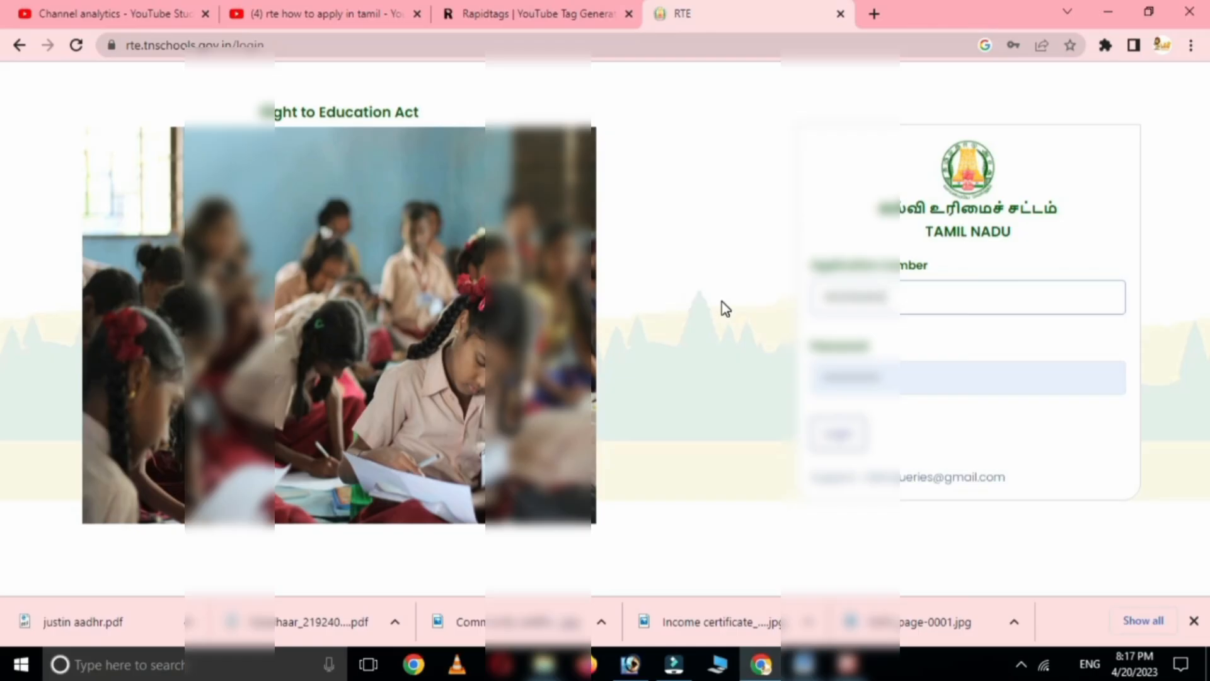
key("BackSpace")
key("BackSpace")
key("BackSpace")
key("BackSpace")
key("BackSpace")
key("BackSpace")
key("BackSpace")
key("BackSpace")
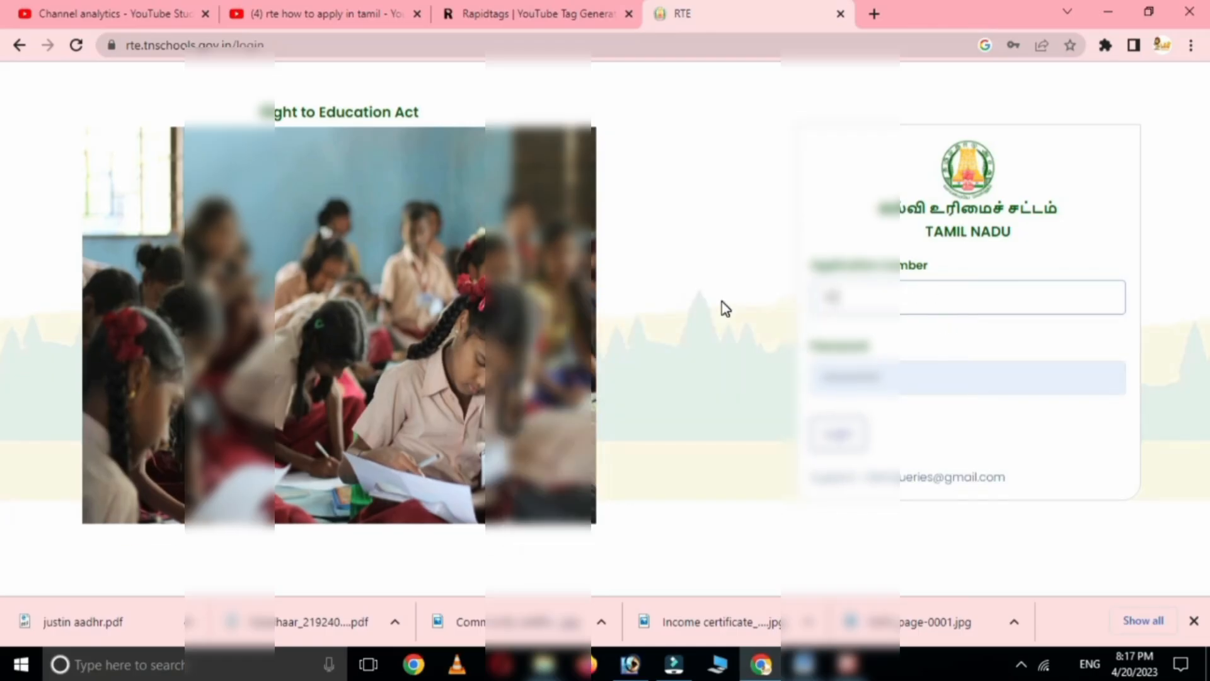
left_click(895, 376)
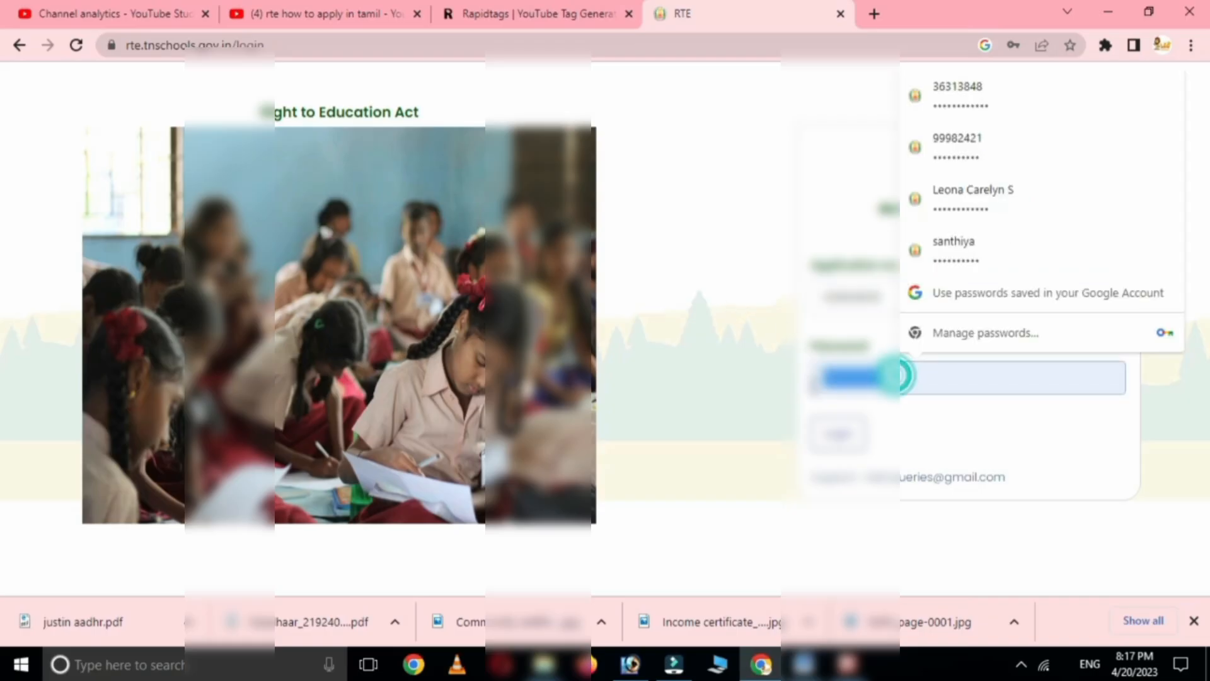
type("•")
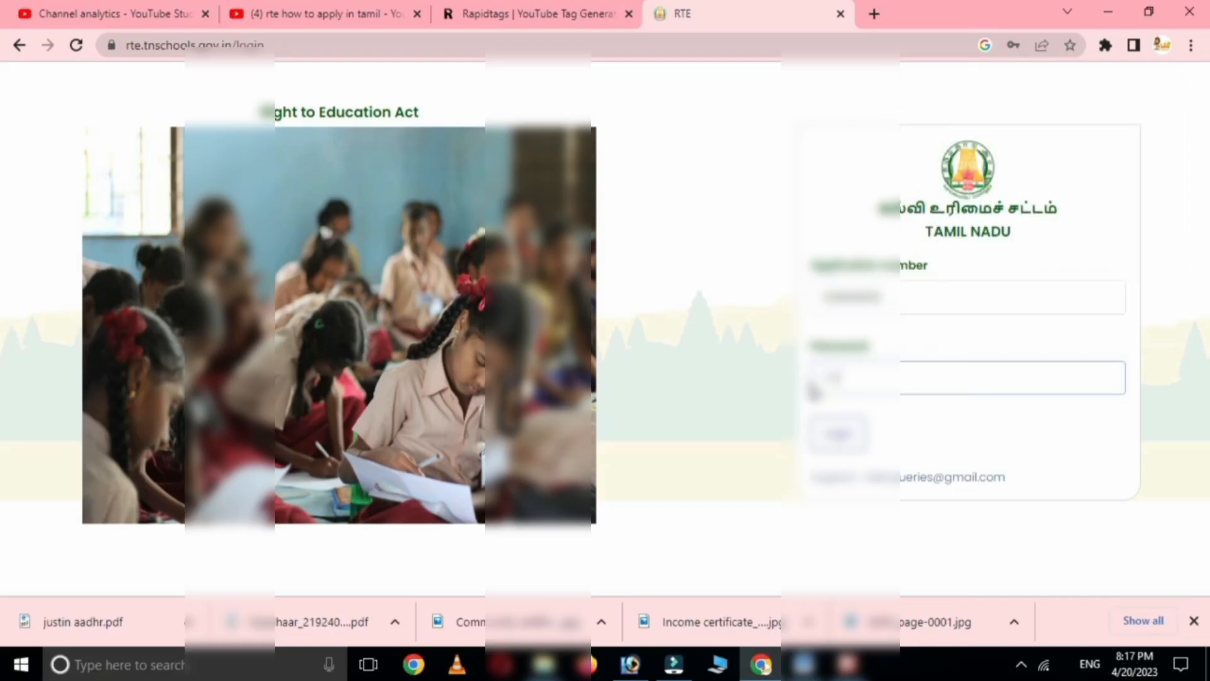
type("•••••••")
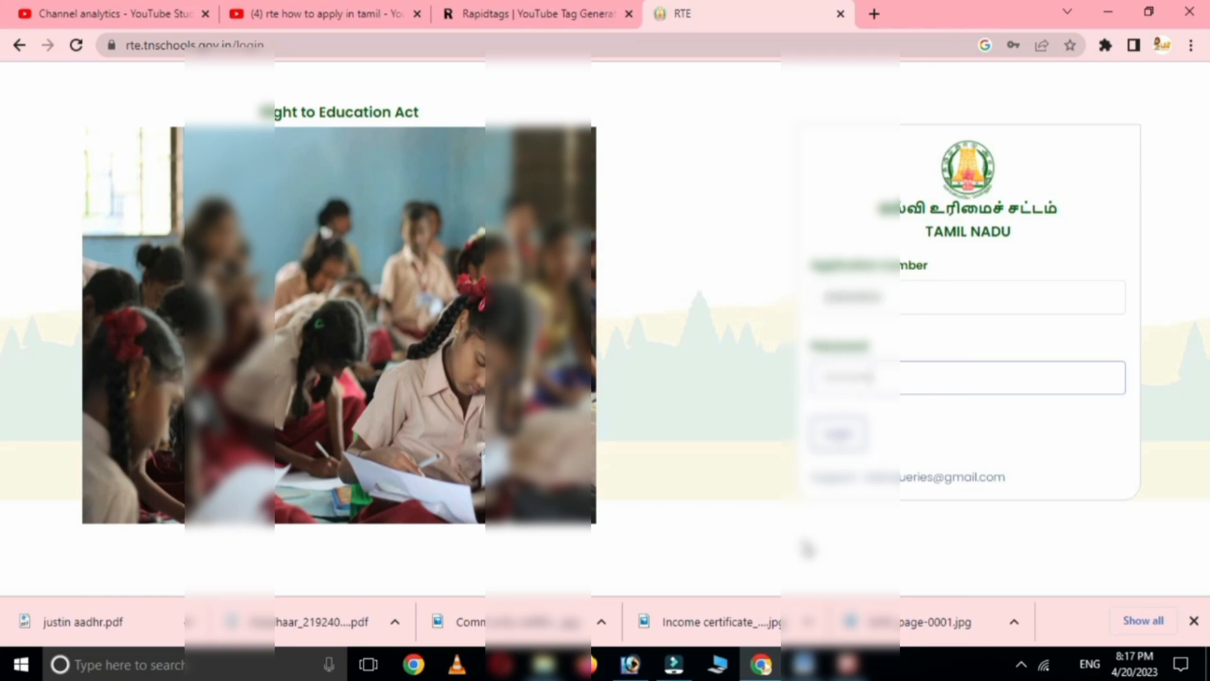
left_click(838, 434)
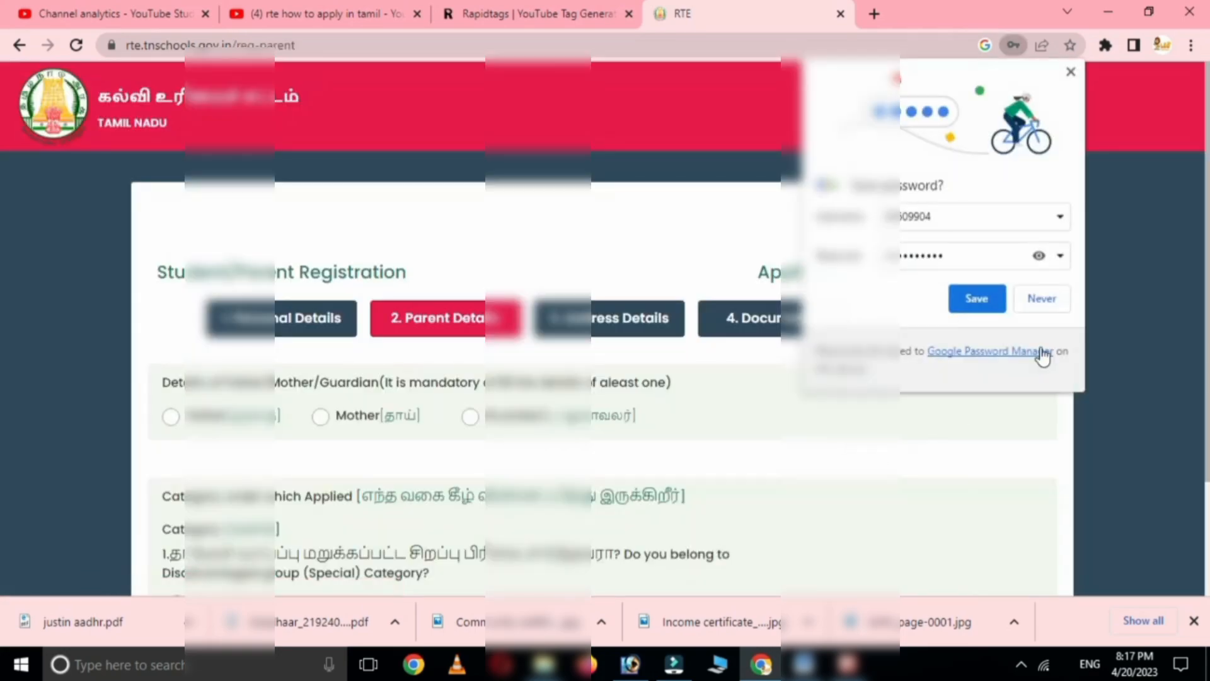
- Choose Father as parent, enter his name, set profession to Private and income 80000
left_click(1041, 299)
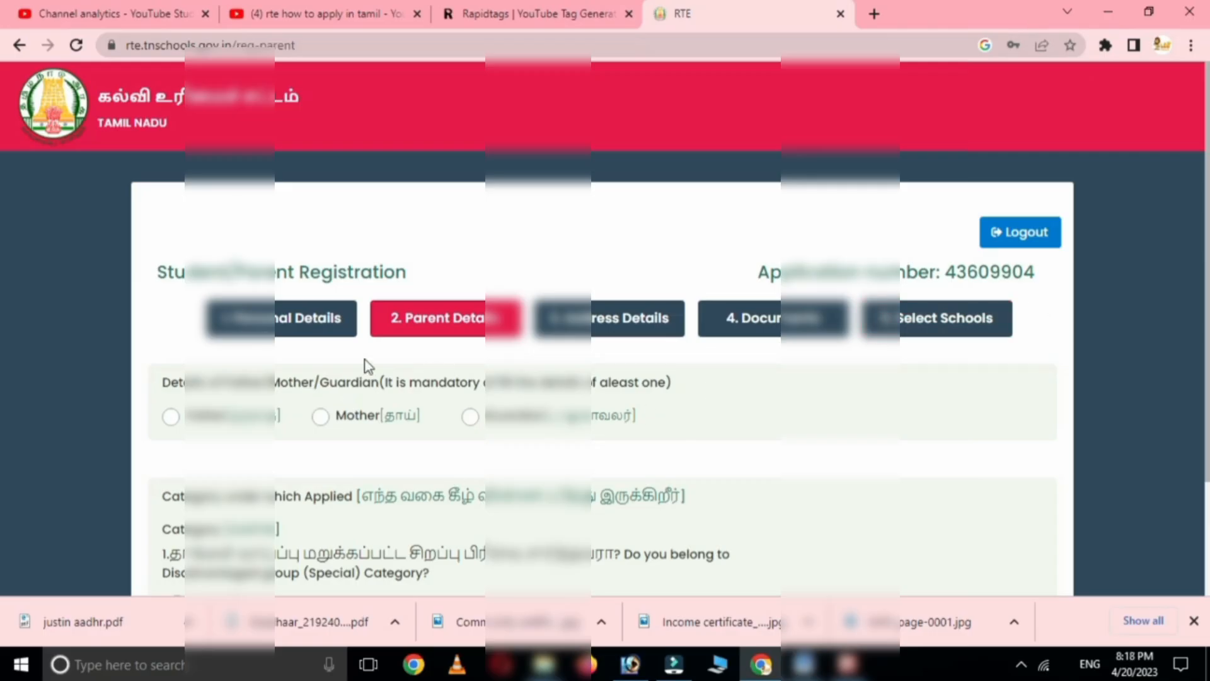
left_click(170, 416)
scroll(389, 473, "down", 2)
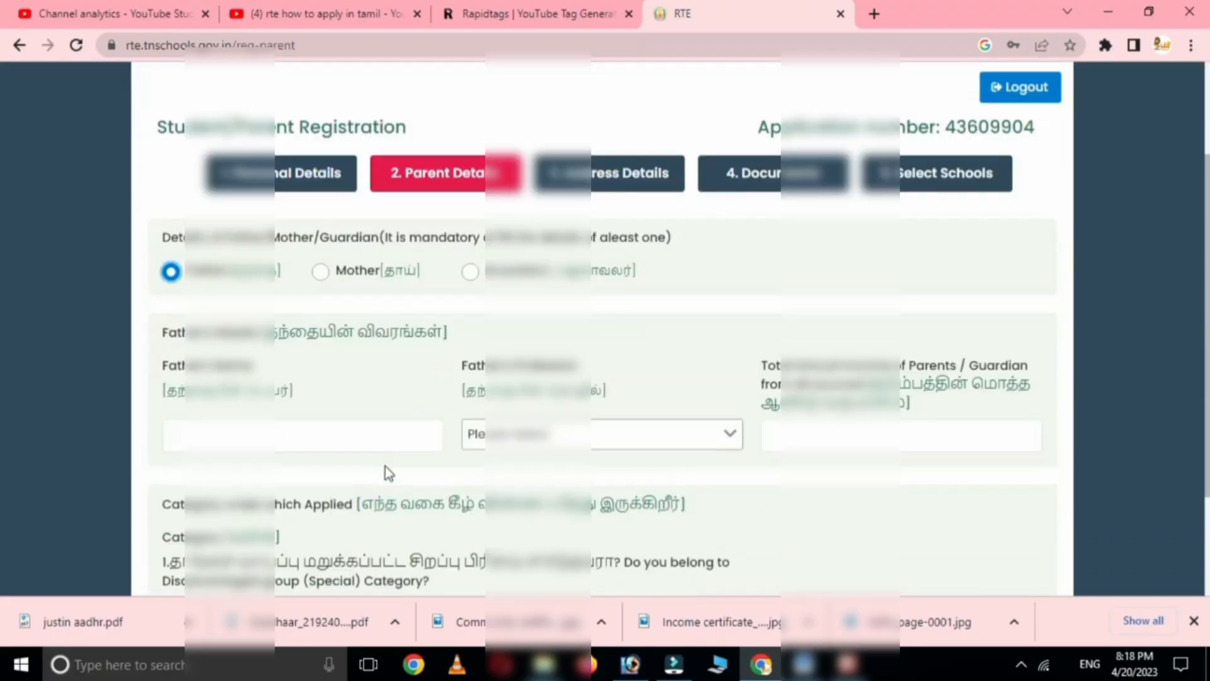
left_click(231, 407)
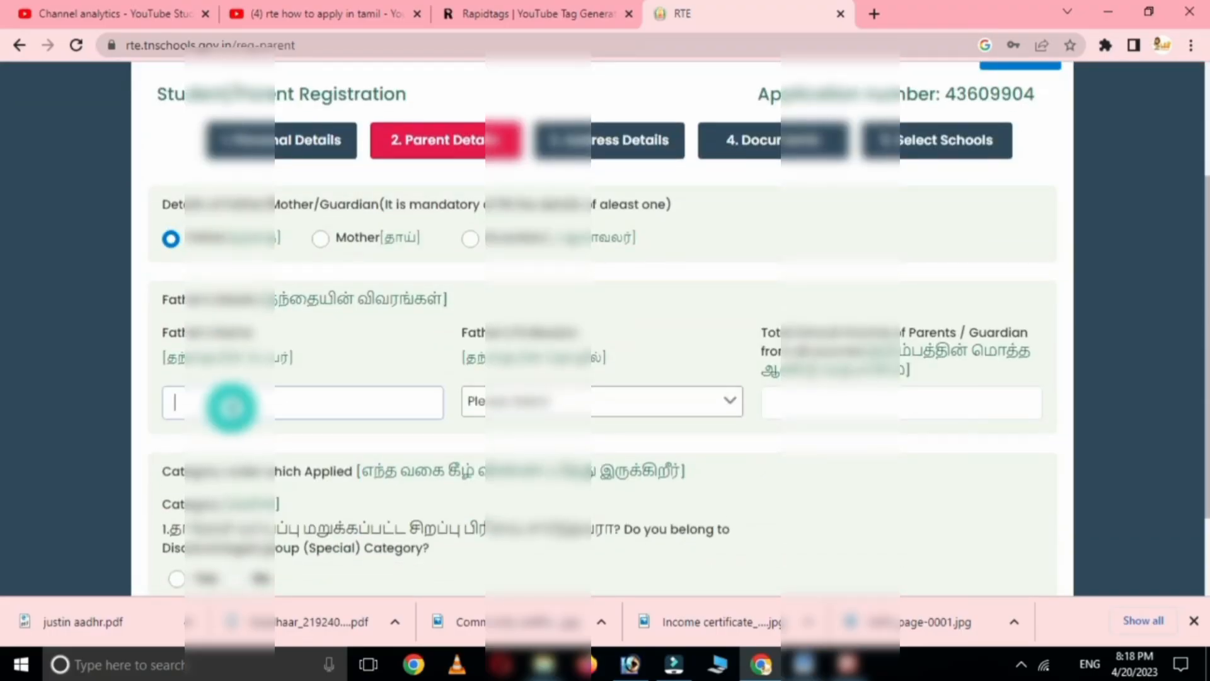
type("kumar")
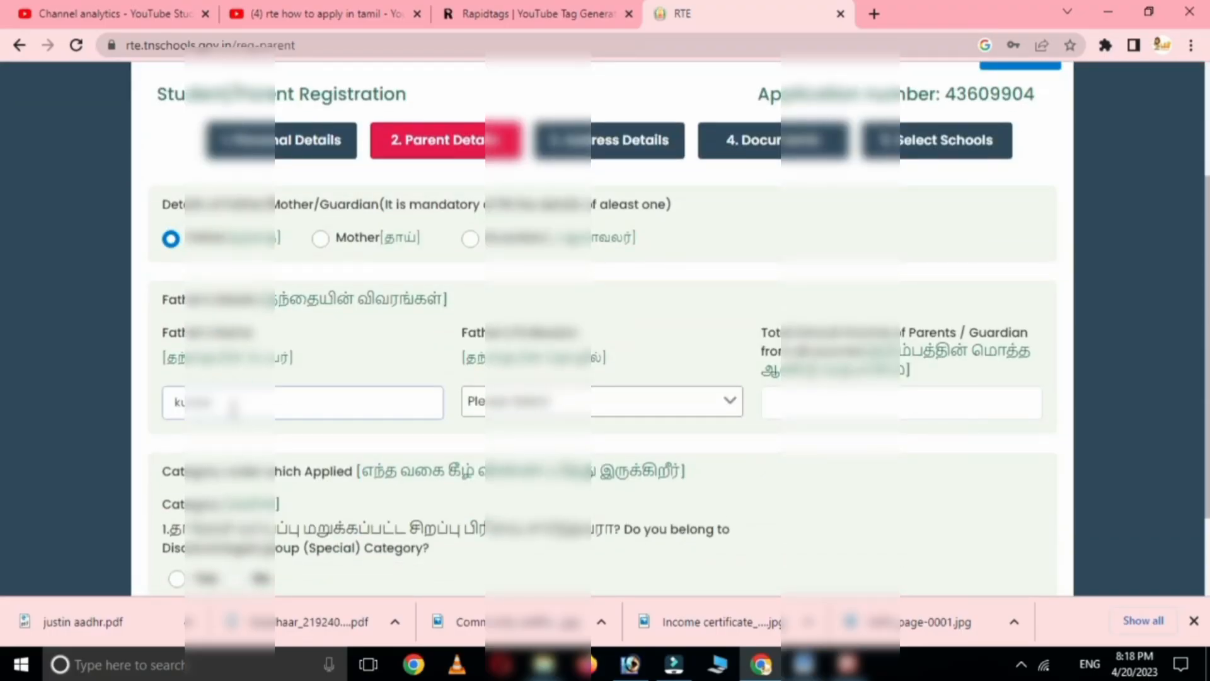
left_click(529, 399)
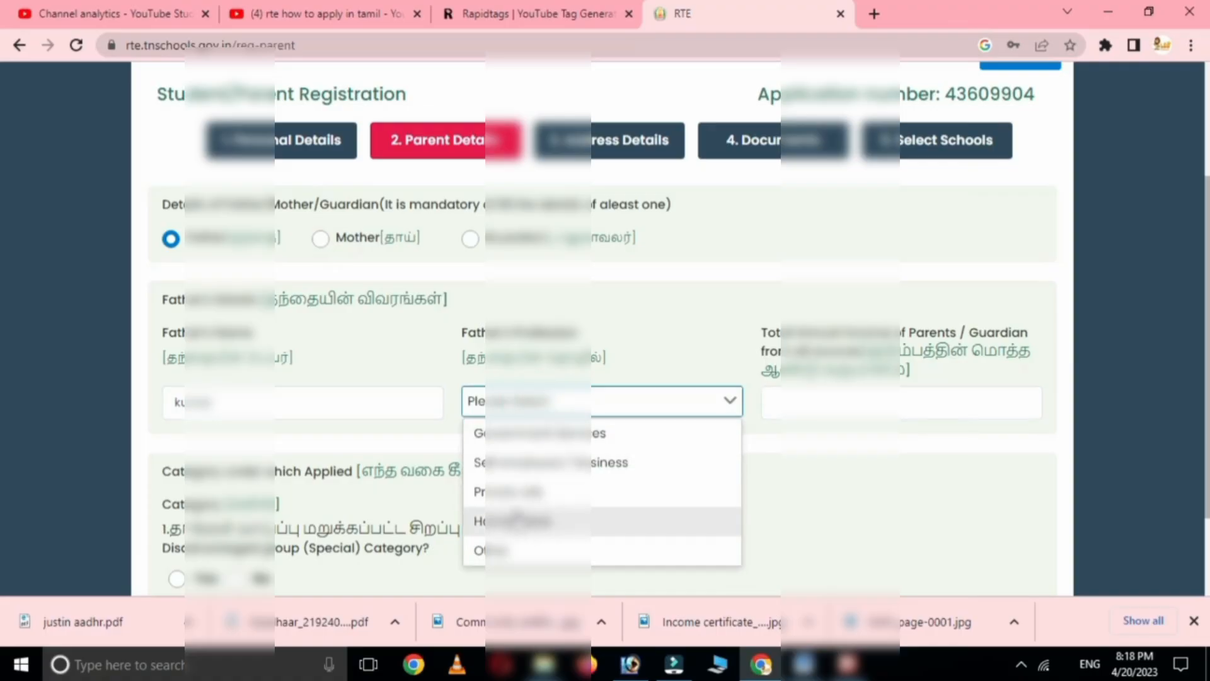
left_click(536, 492)
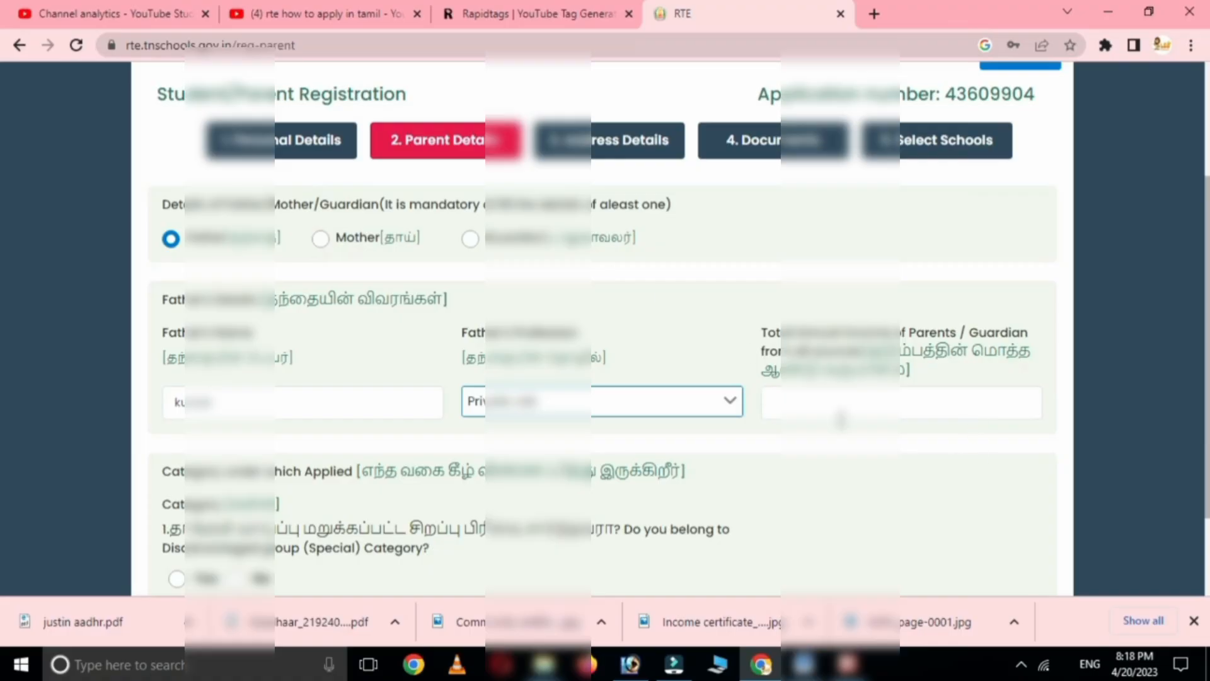
left_click(807, 403)
type("8")
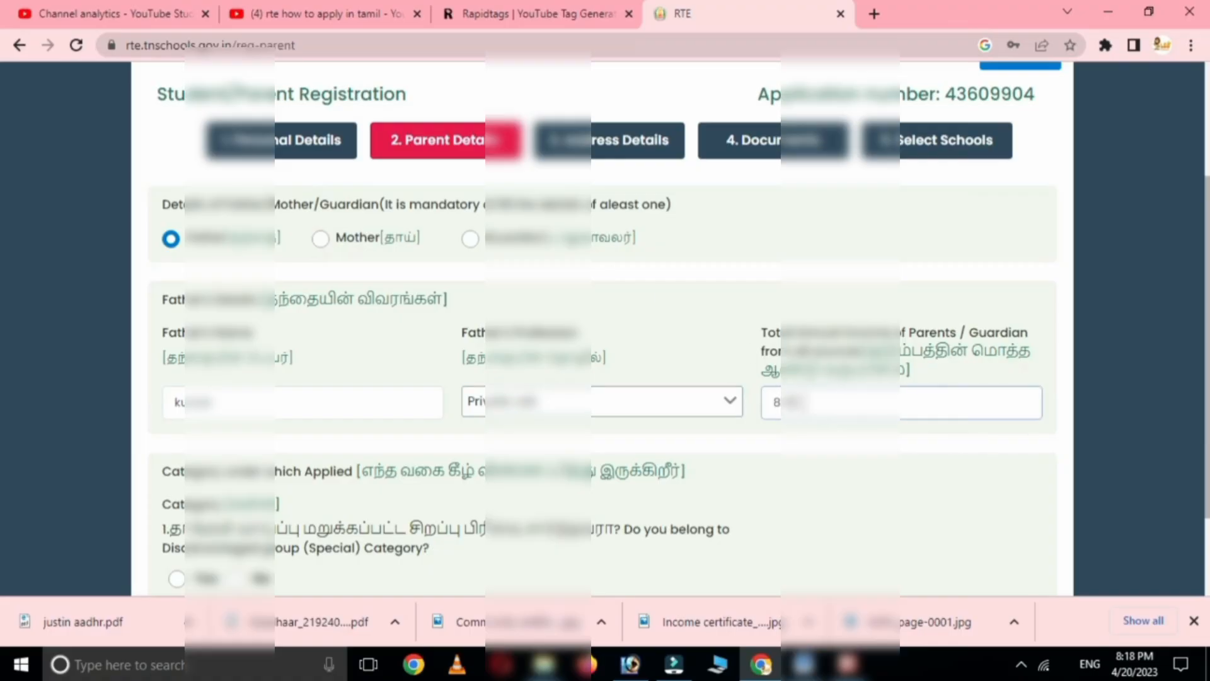
type("0000")
- Answer the category questions, pick Disadvantaged Group sub-category SC, and save the parent details
scroll(683, 367, "down", 2)
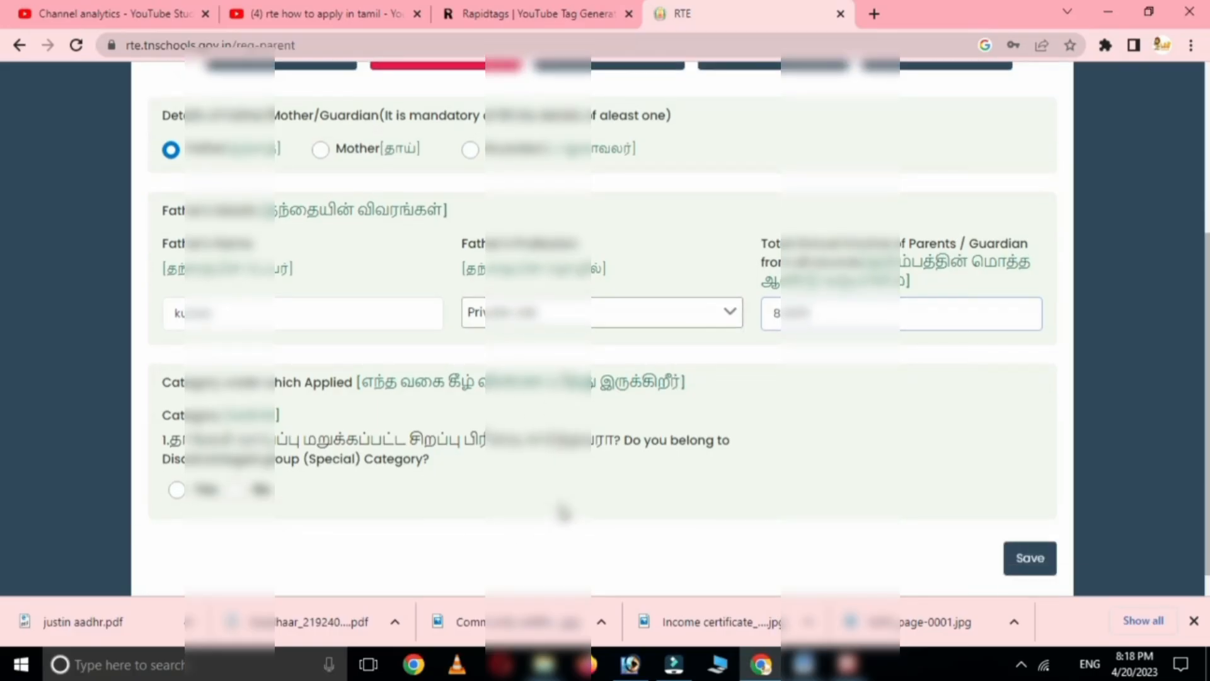
scroll(554, 513, "down", 1)
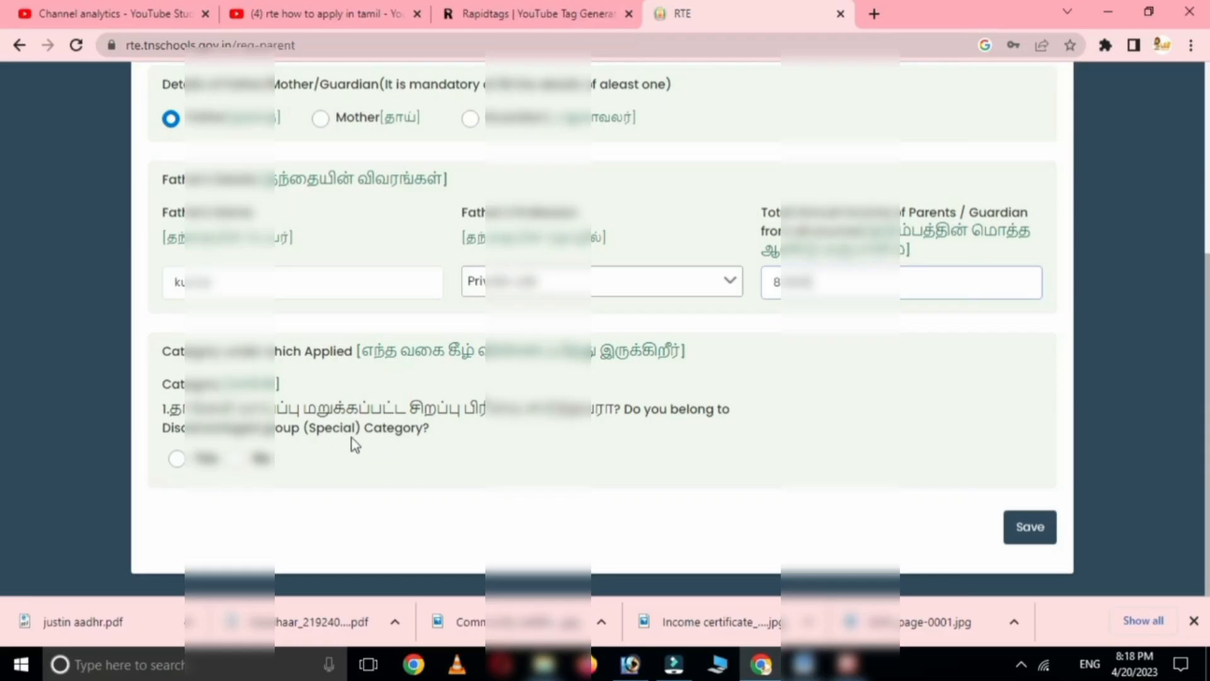
left_click(176, 458)
left_click(811, 416)
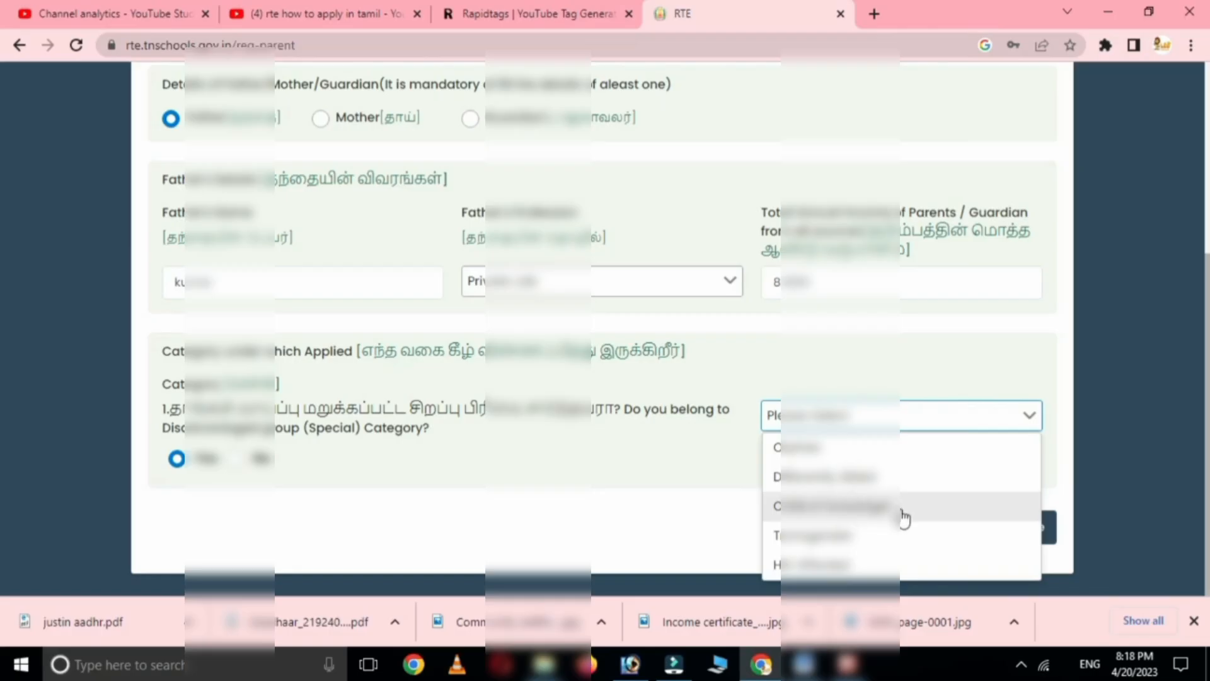
left_click(693, 496)
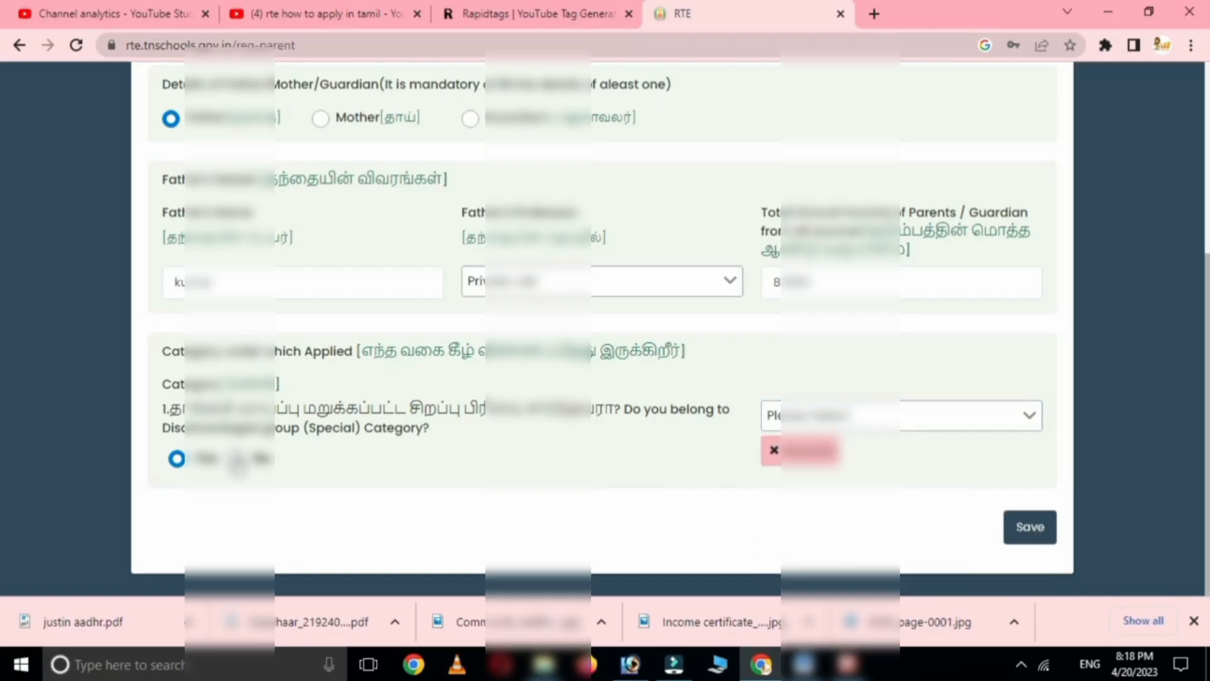
left_click(236, 456)
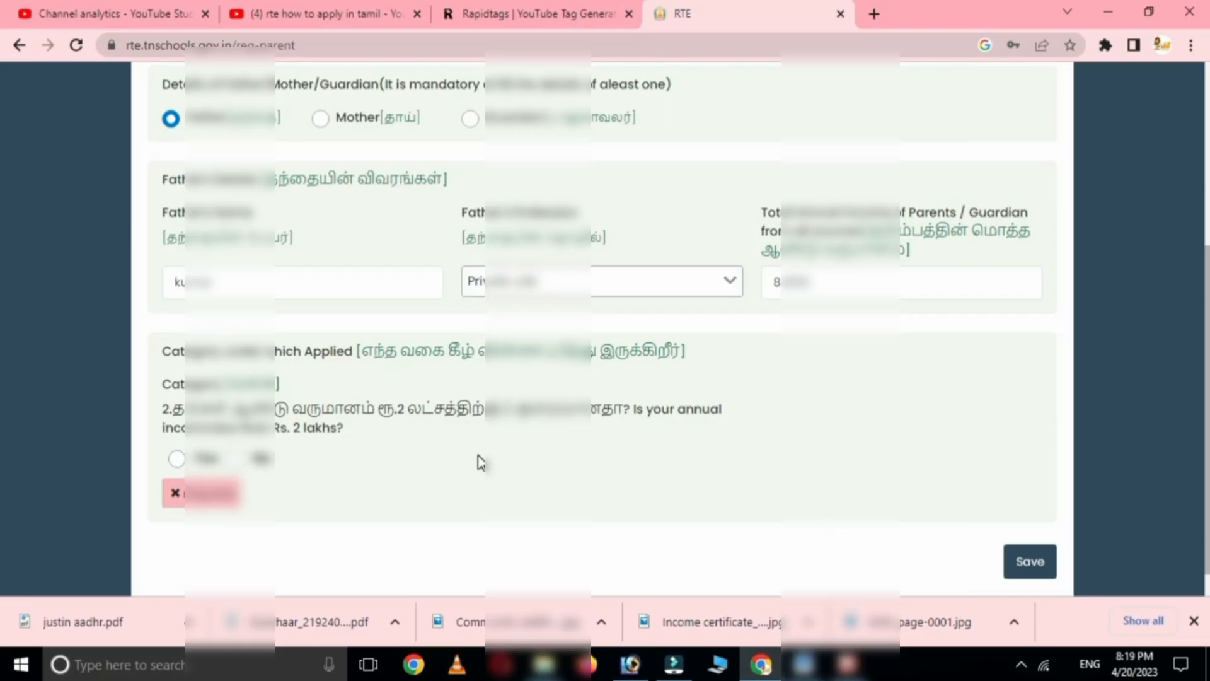
left_click(206, 458)
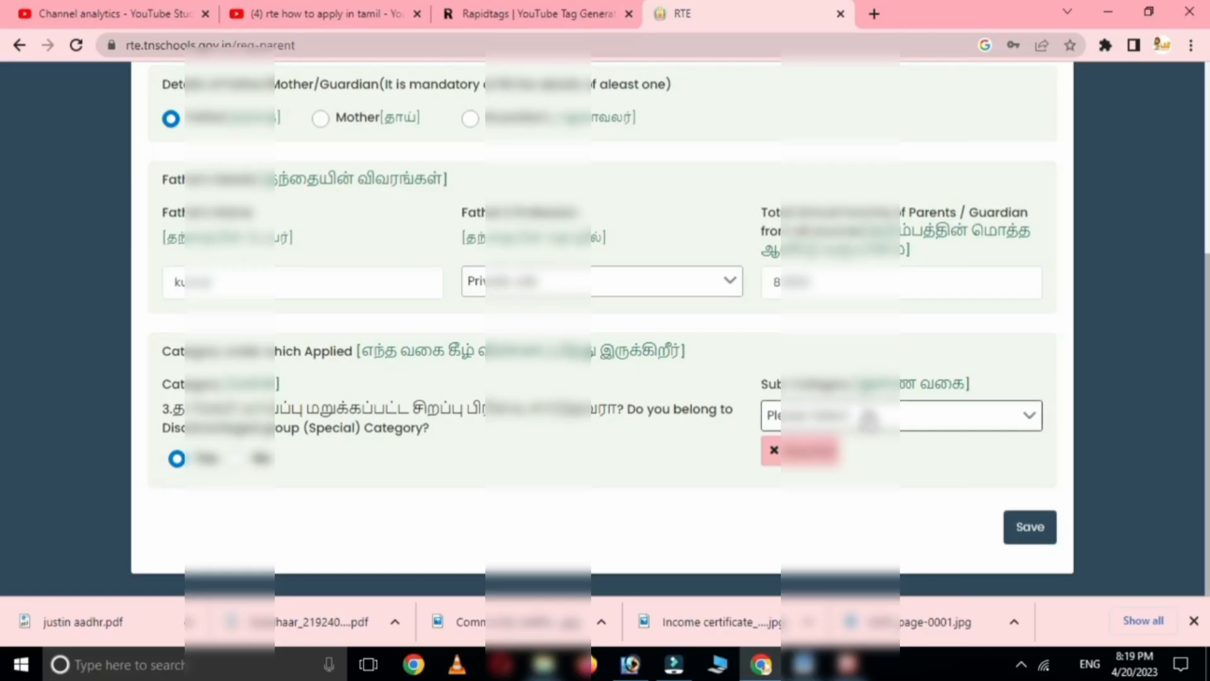
left_click(863, 414)
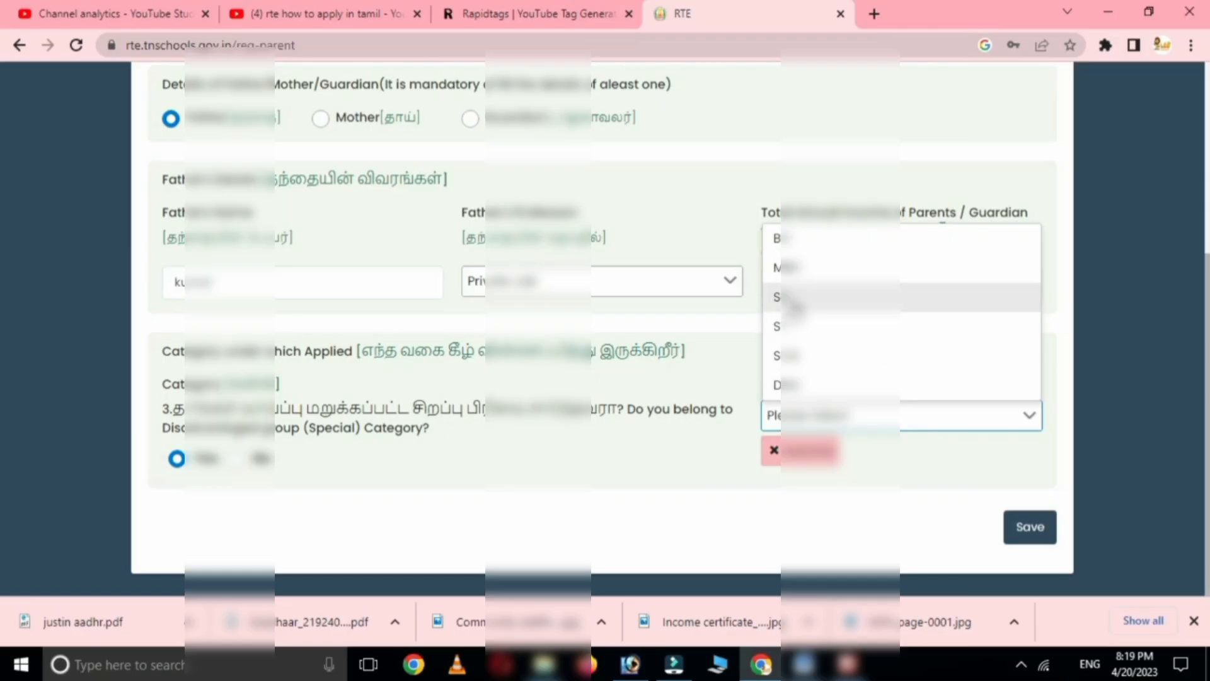
left_click(795, 297)
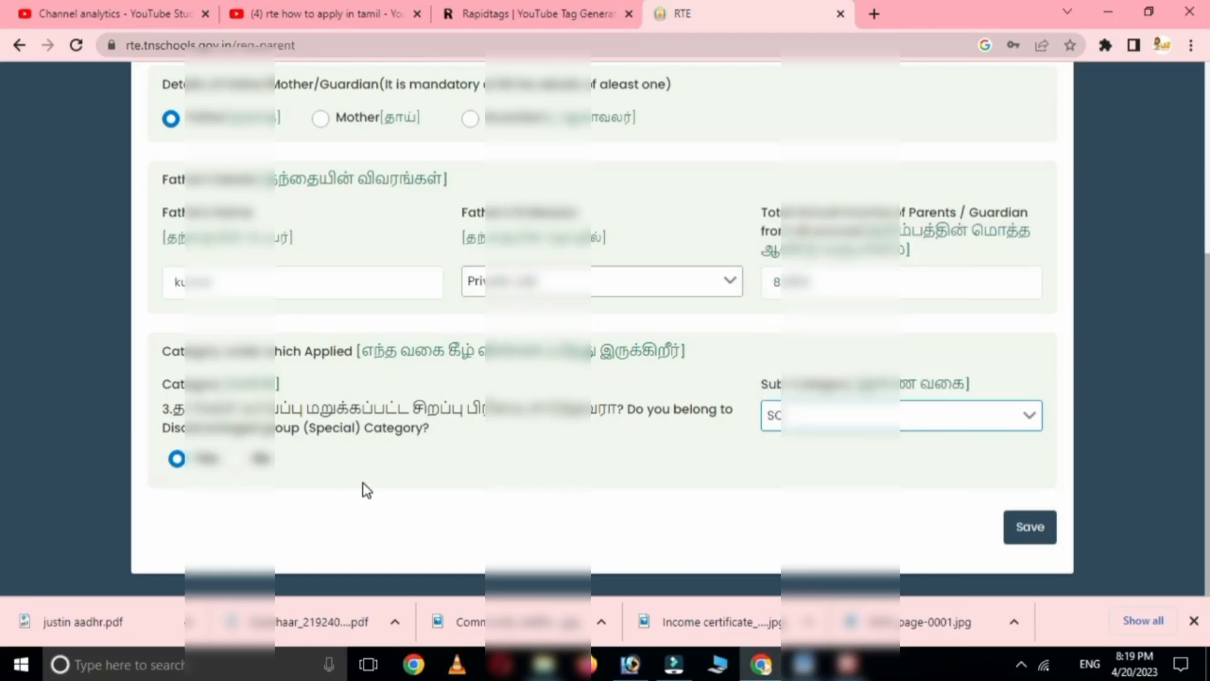
left_click(1031, 528)
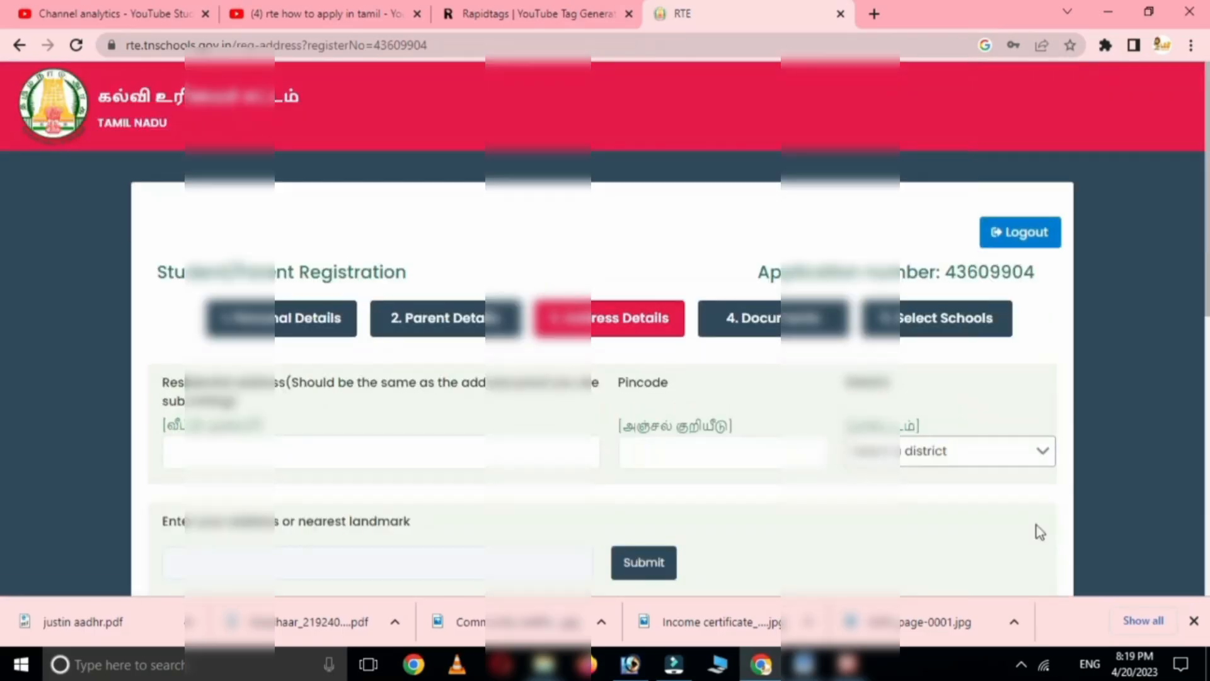
- Enter the house address and its pincode, and choose CHENGALPATTU as the district
scroll(504, 417, "down", 1)
left_click(234, 364)
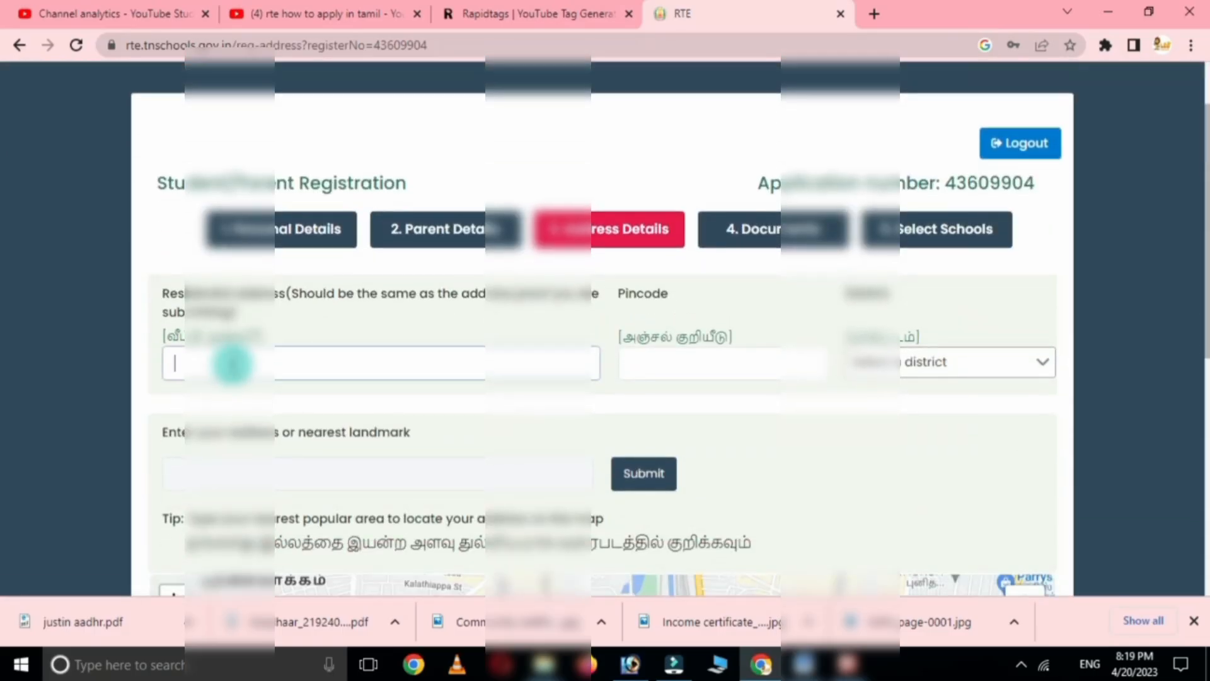
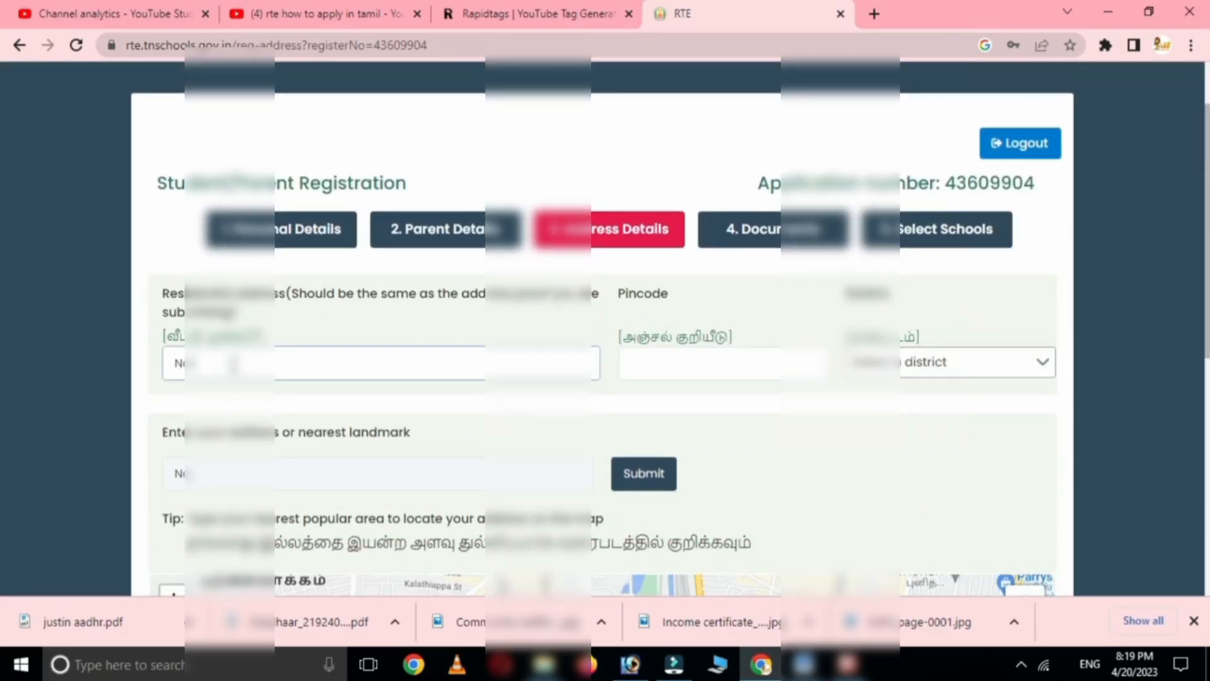
left_click(231, 364)
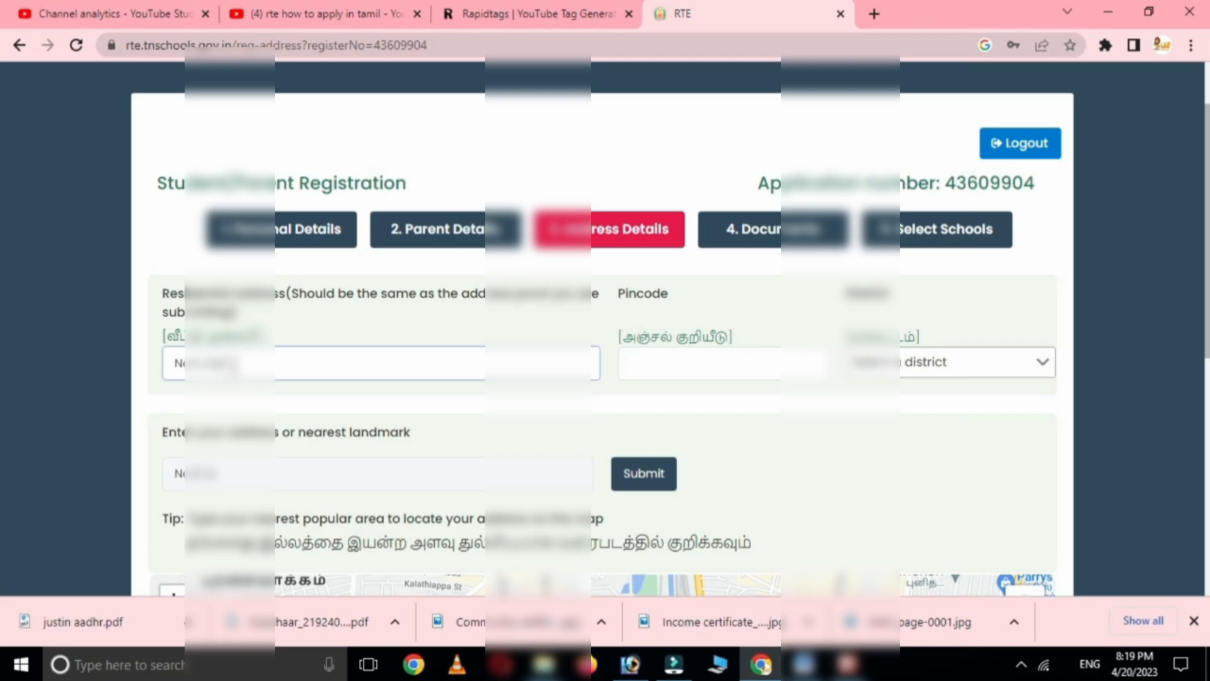
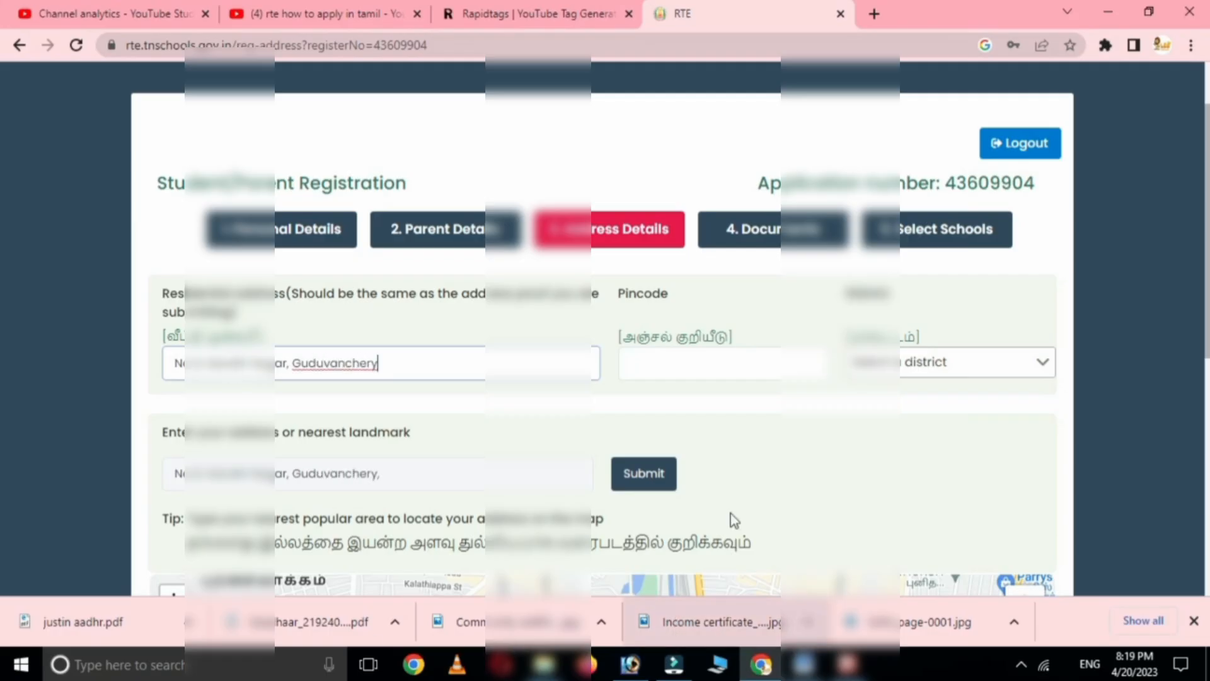
left_click(685, 363)
type("6032")
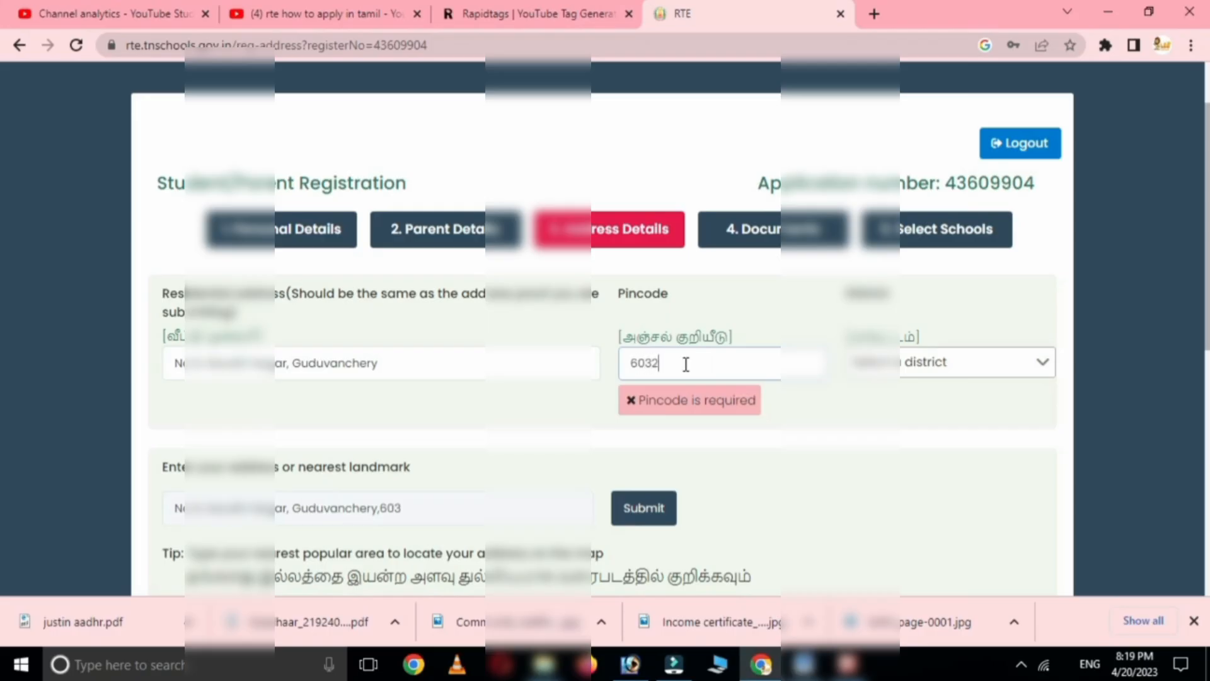
type("02")
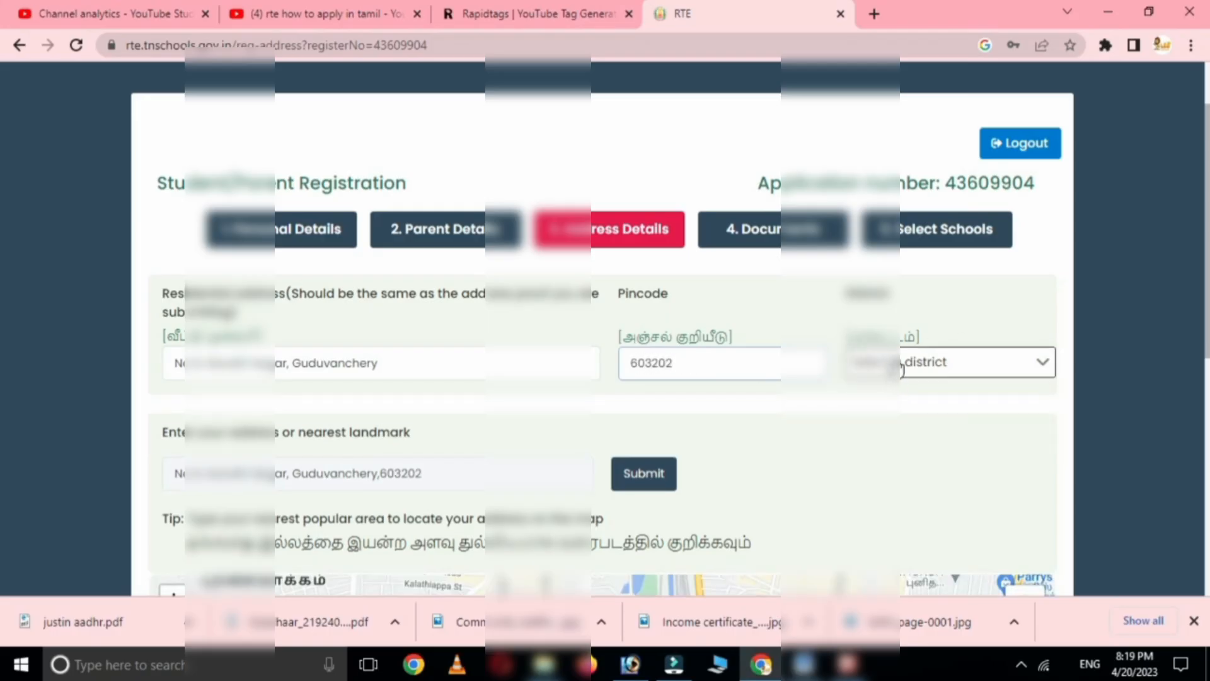
left_click(895, 362)
left_click(916, 213)
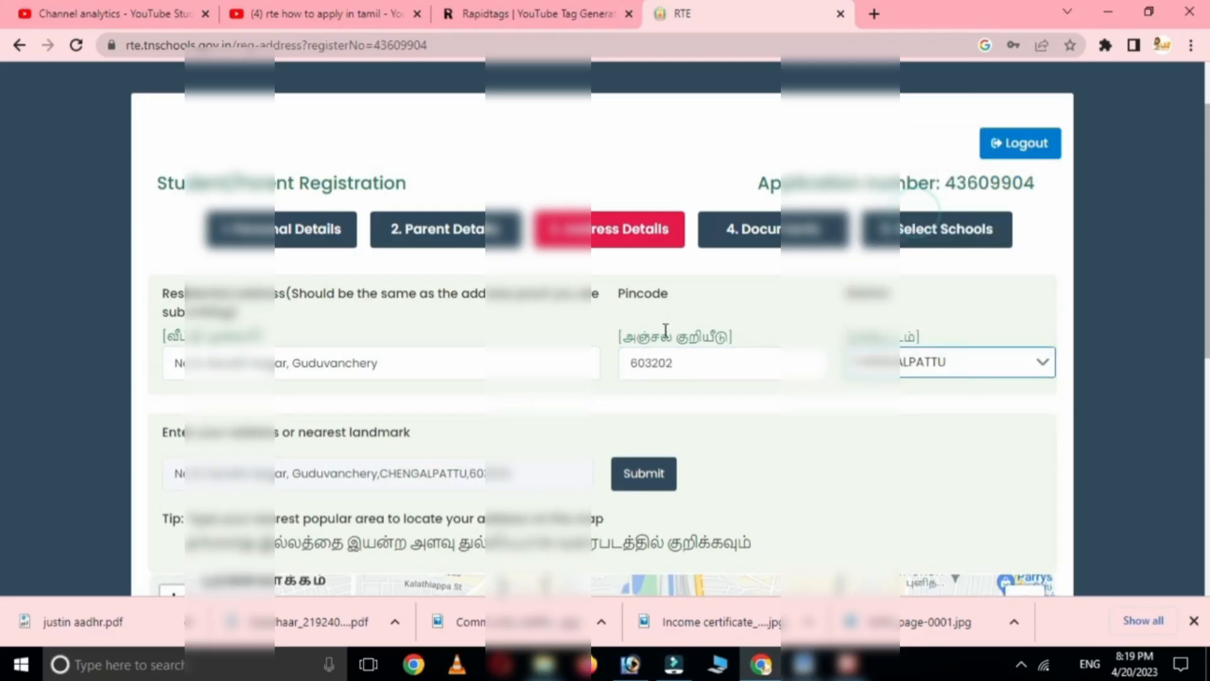
- Locate the entered address on the map and save the address details
scroll(343, 444, "down", 1)
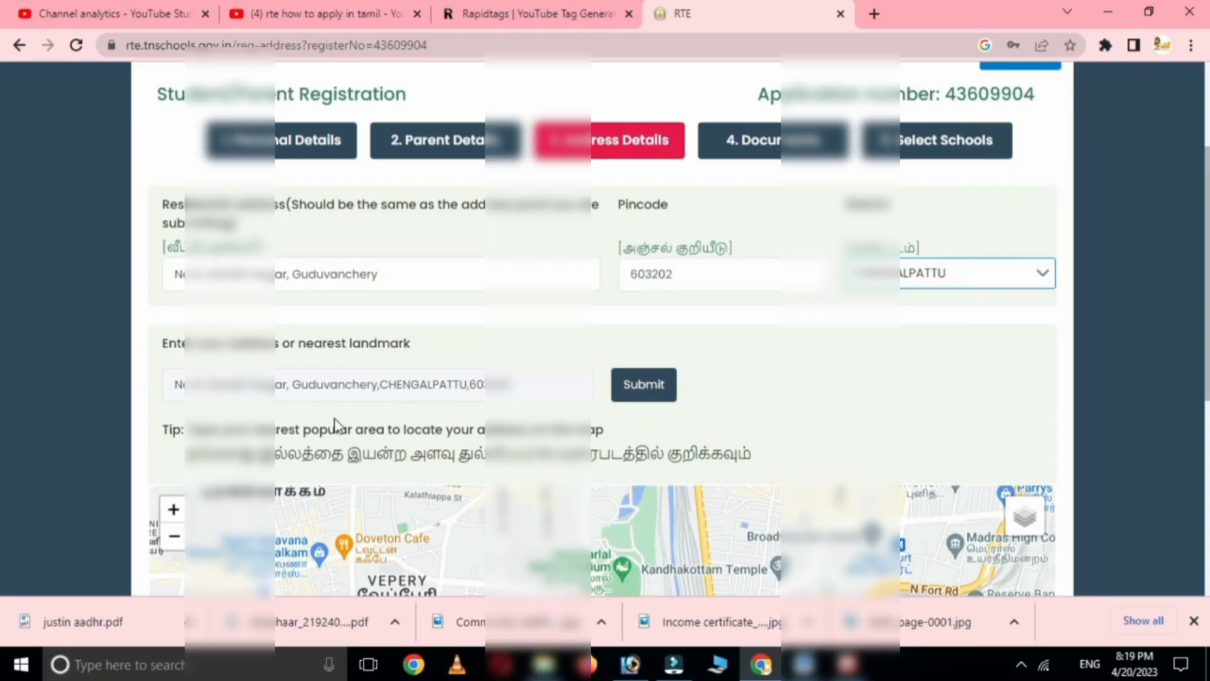
left_click(639, 392)
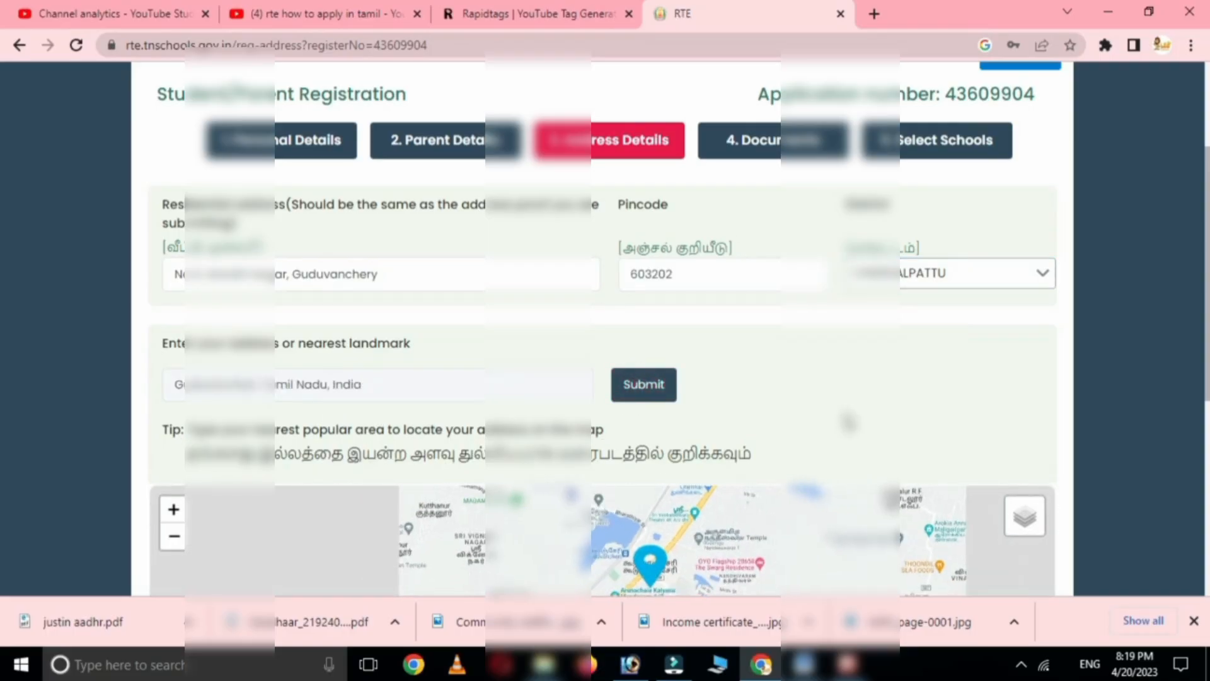
scroll(949, 384, "down", 1)
scroll(959, 373, "down", 1)
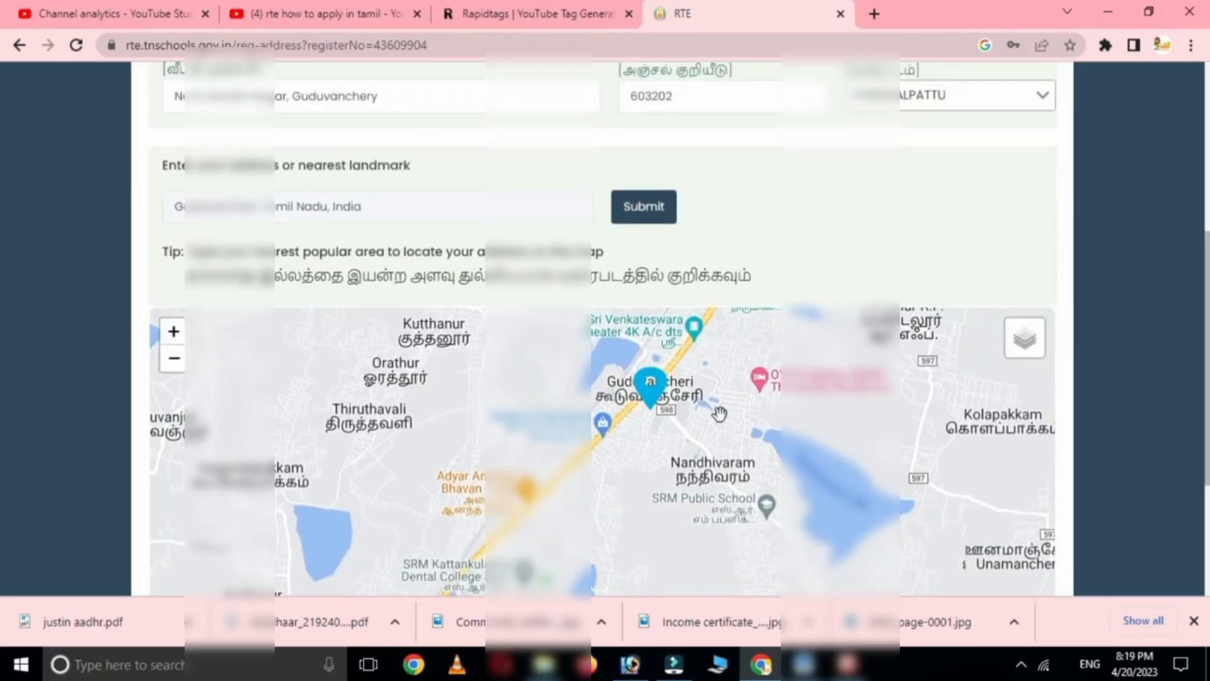
scroll(722, 413, "down", 1)
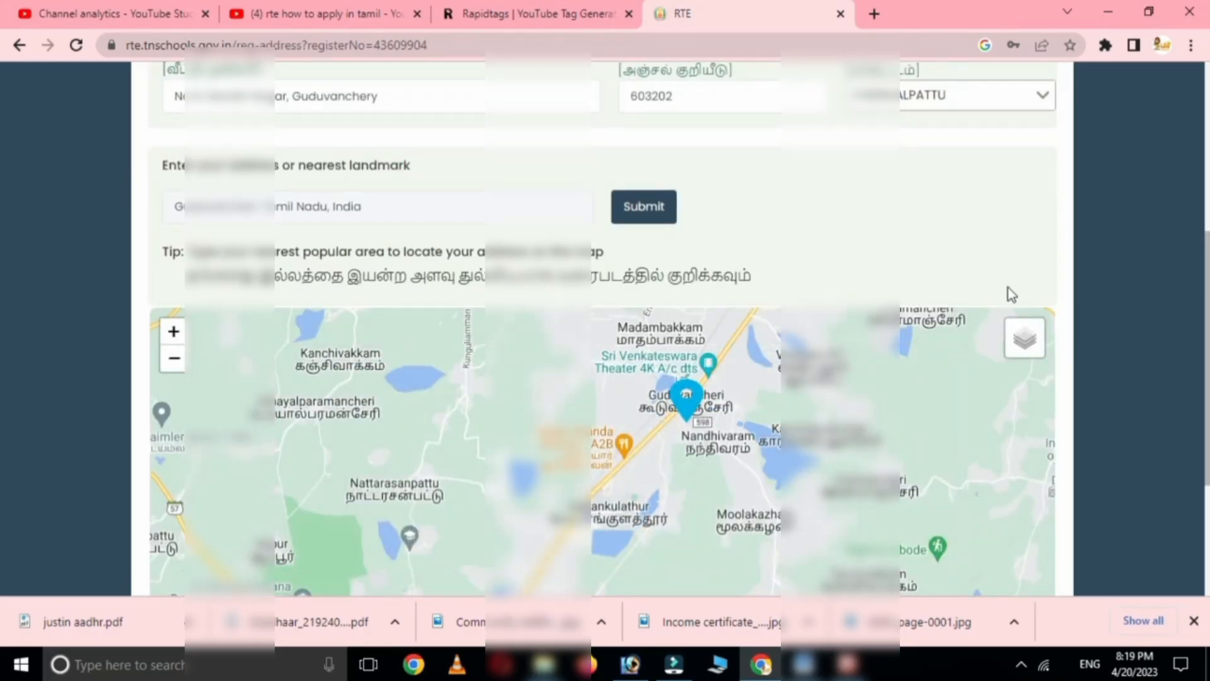
scroll(1007, 294, "down", 3)
scroll(1034, 265, "down", 1)
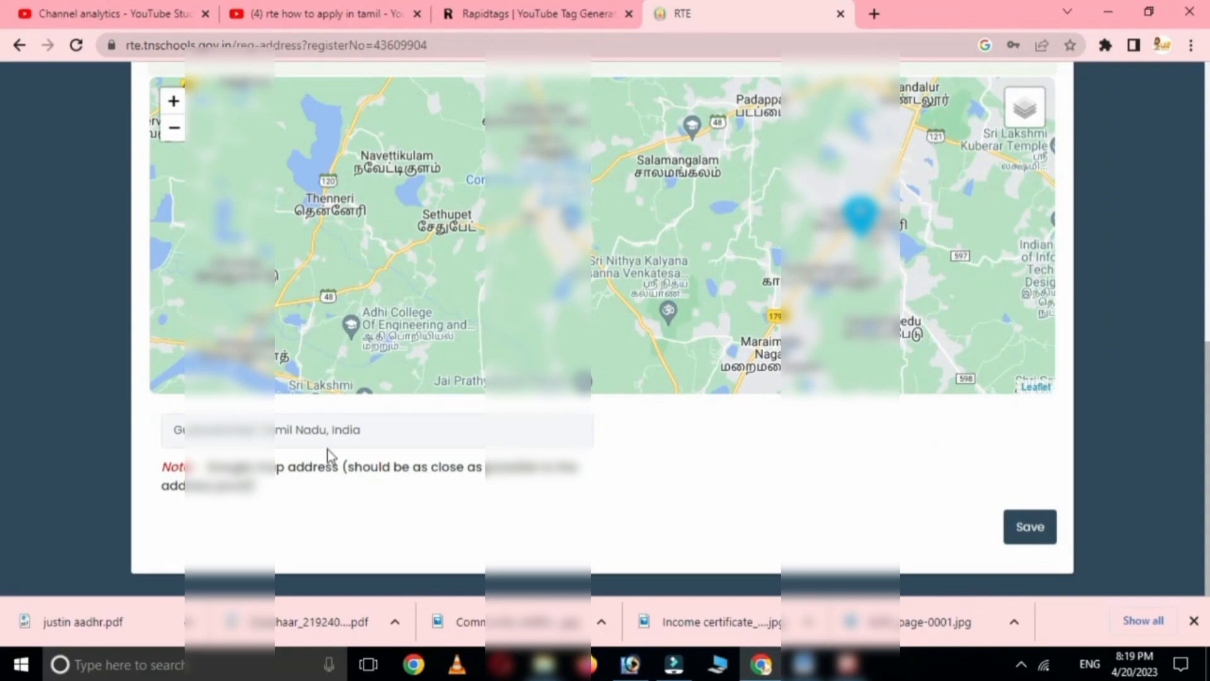
left_click(1033, 534)
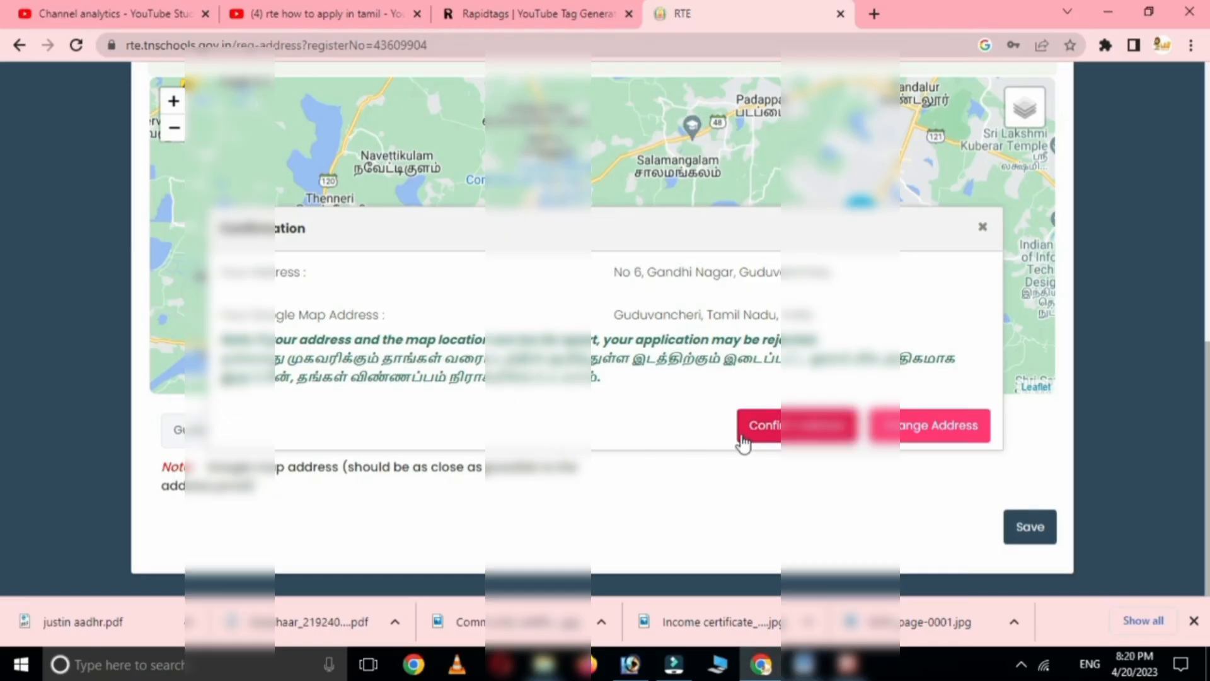
left_click(799, 433)
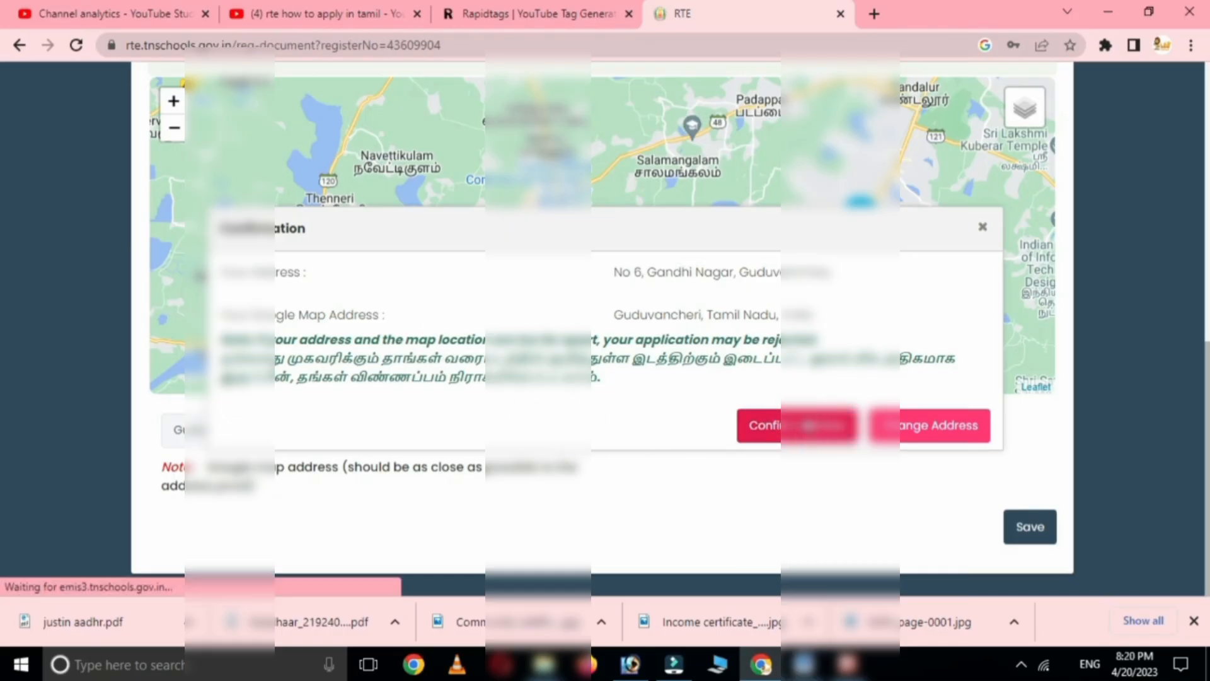
scroll(691, 433, "down", 3)
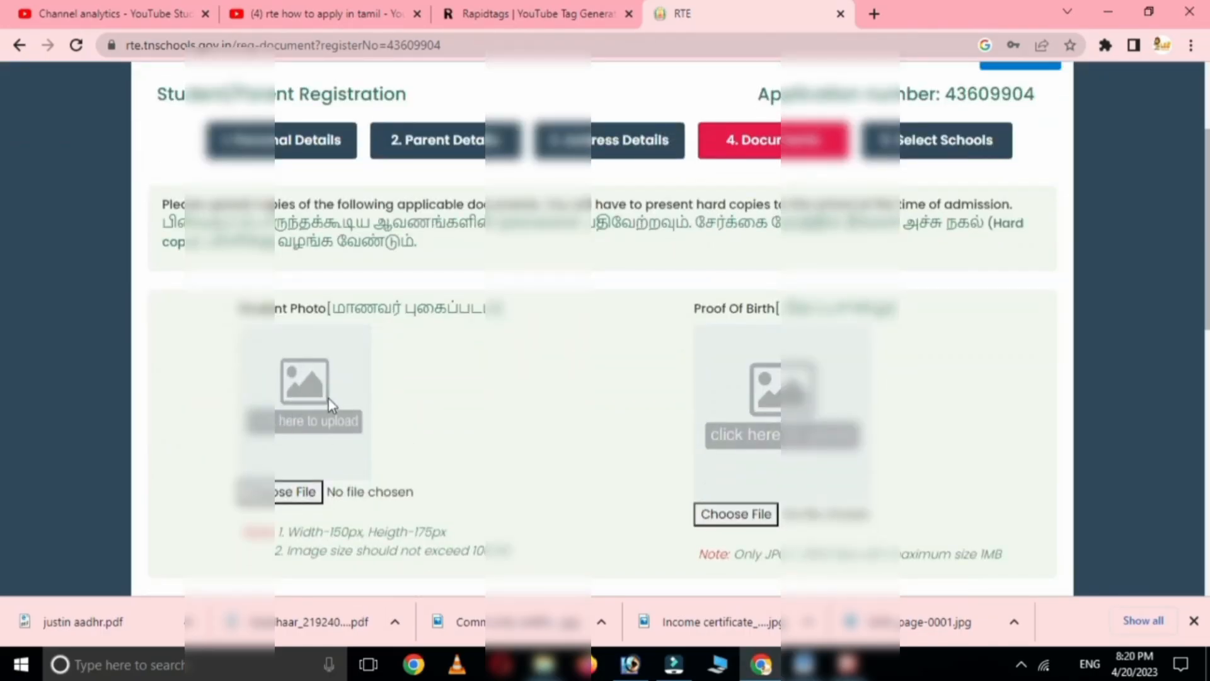
double_click(474, 550)
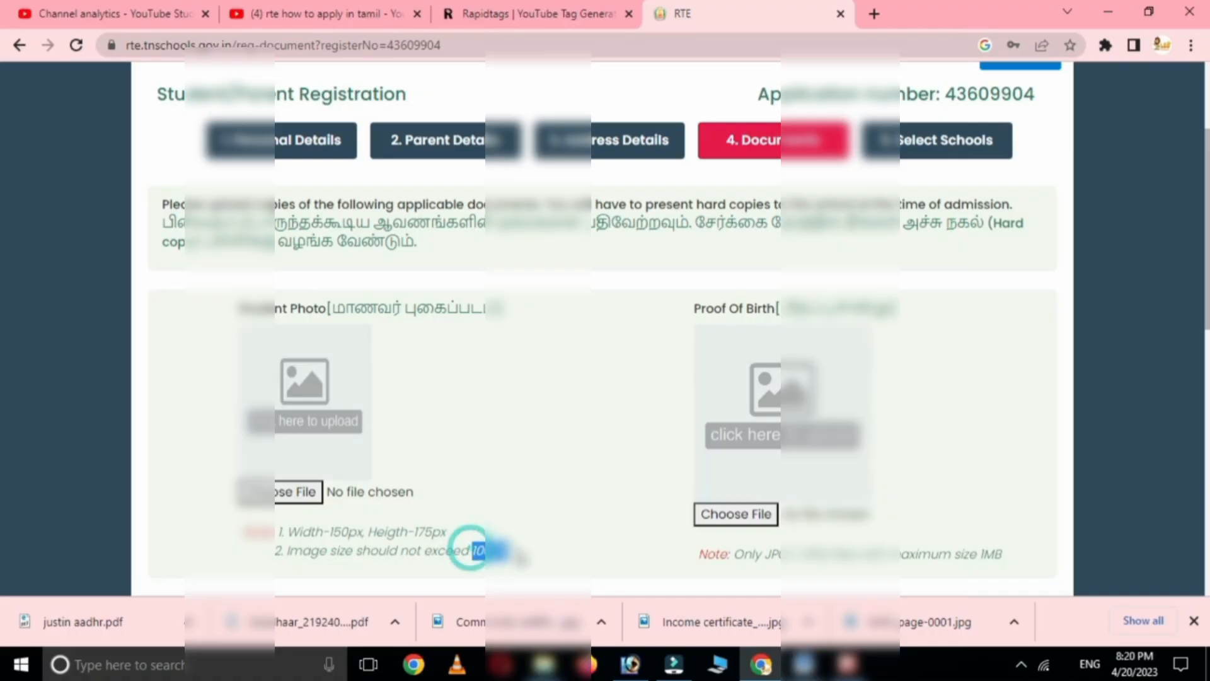
scroll(884, 422, "down", 2)
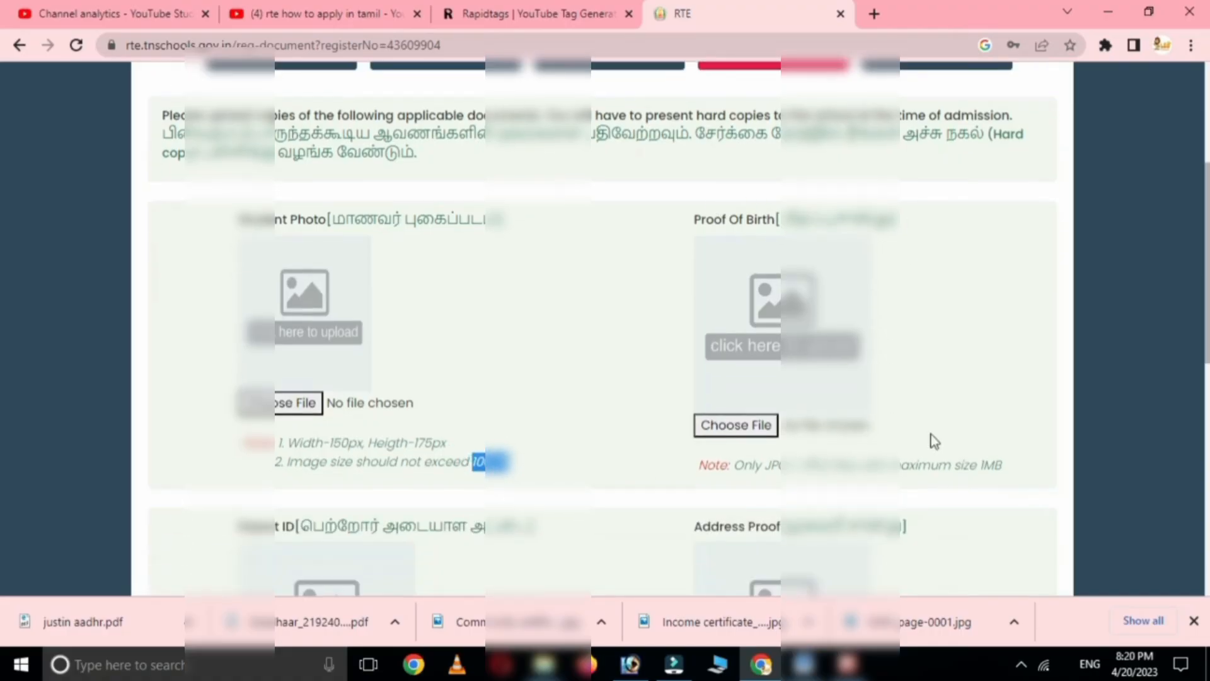
double_click(985, 465)
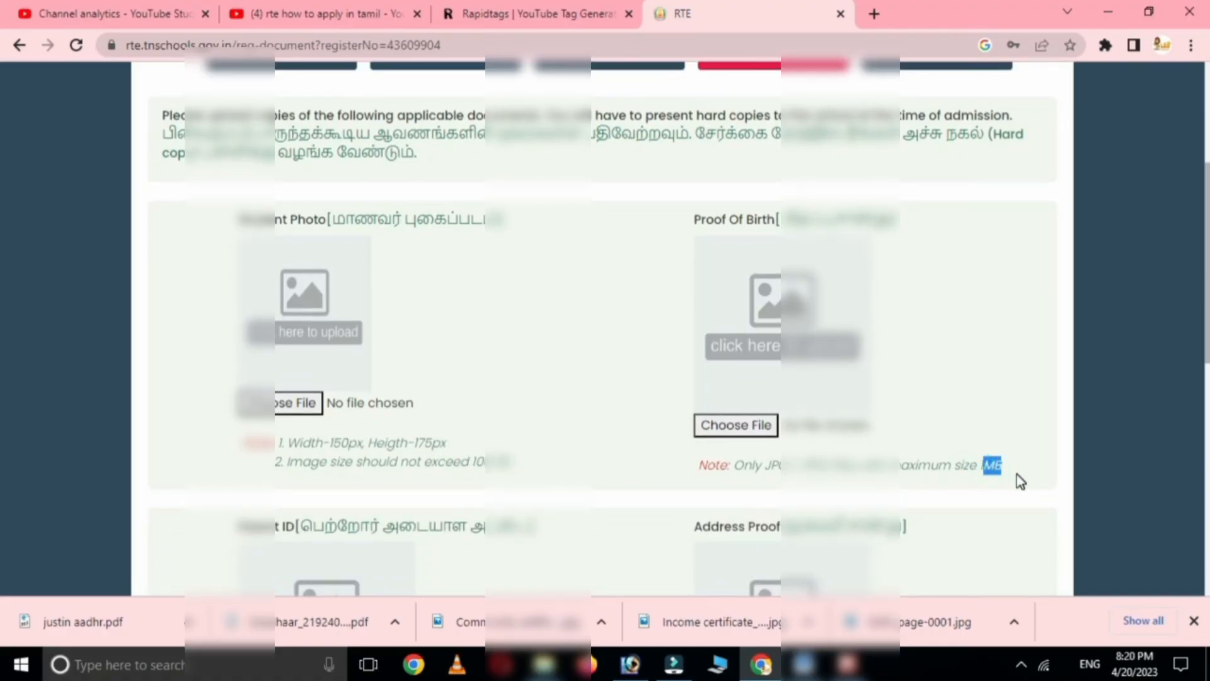
scroll(353, 482, "down", 2)
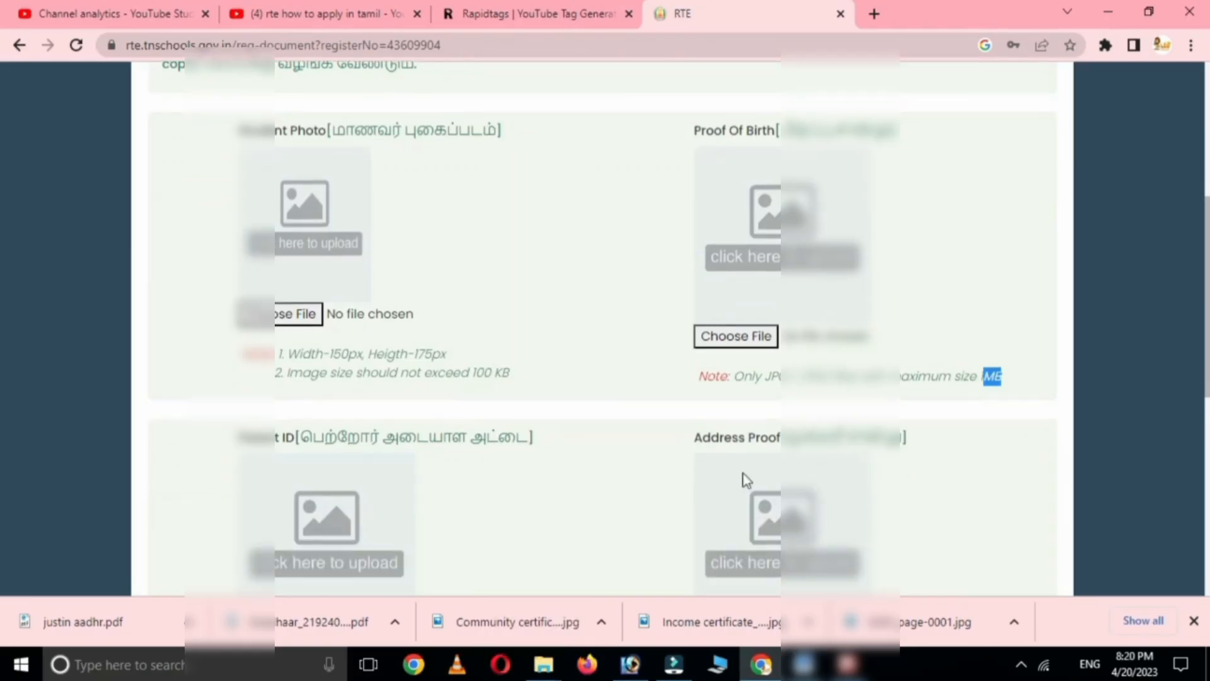
scroll(353, 478, "down", 2)
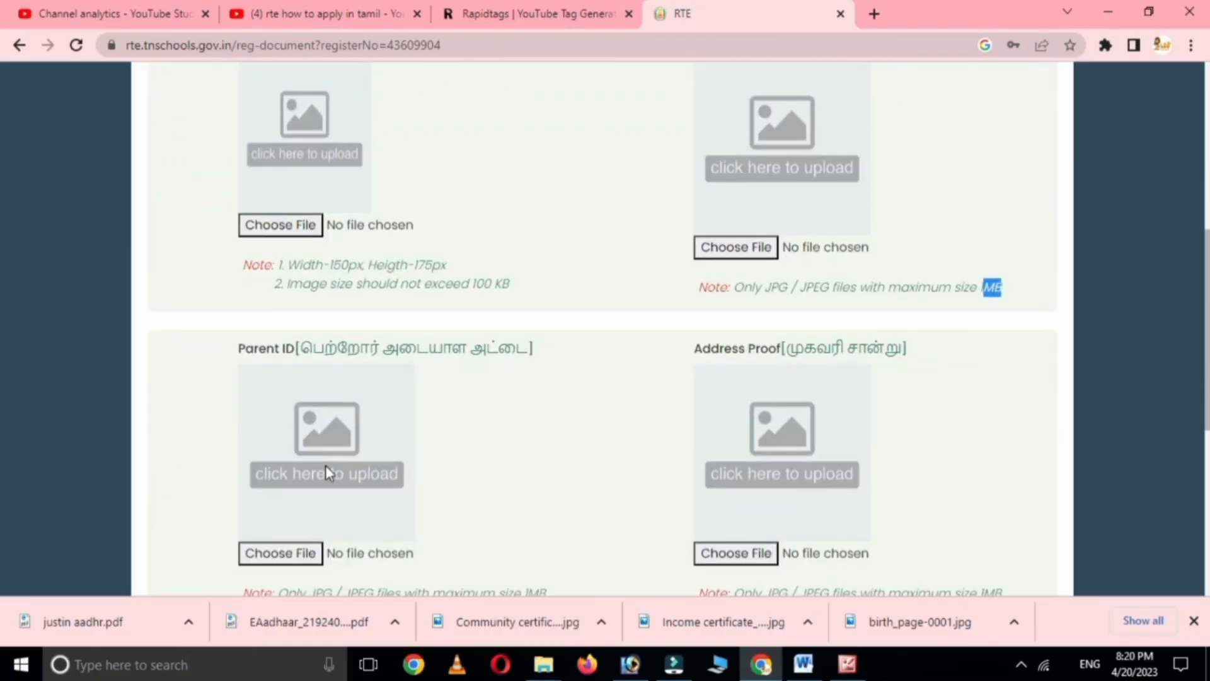
scroll(674, 459, "down", 2)
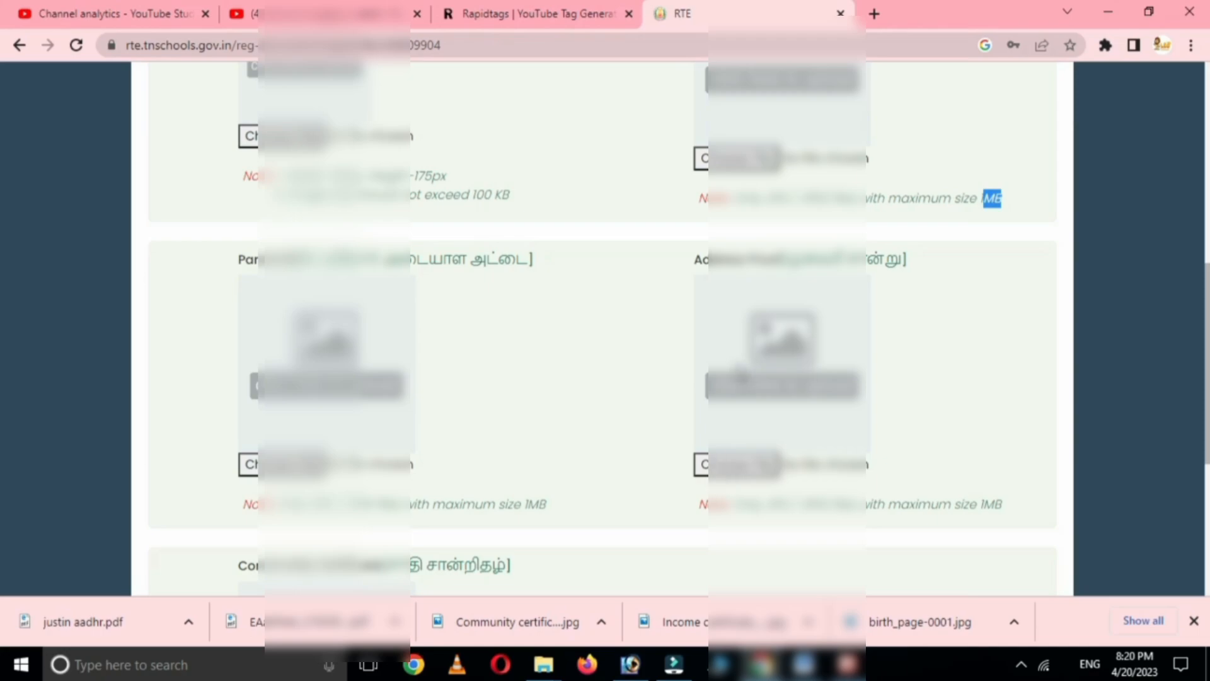
scroll(599, 451, "down", 4)
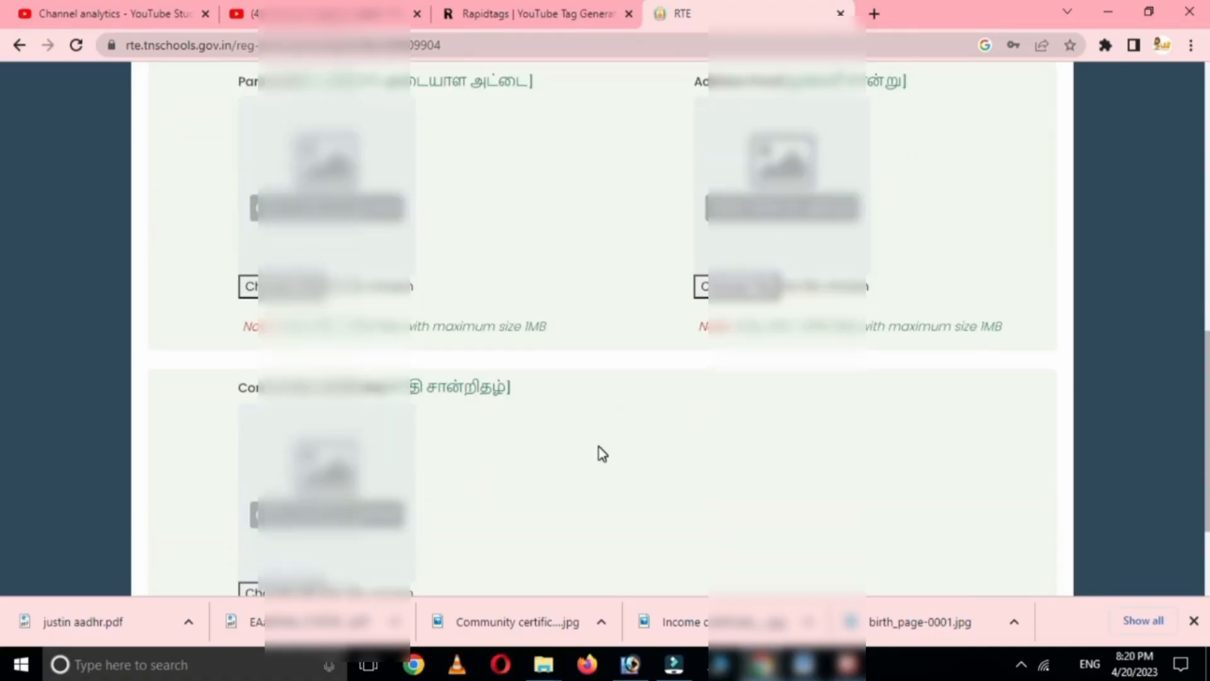
scroll(391, 491, "down", 2)
scroll(416, 498, "down", 2)
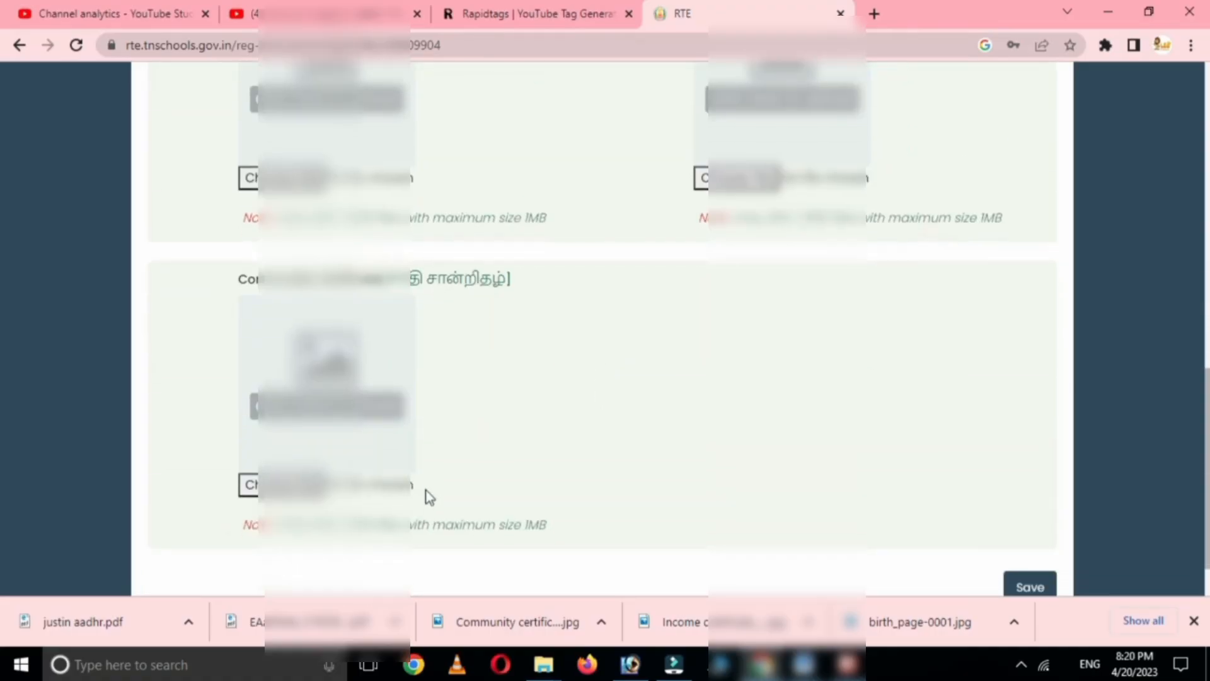
scroll(527, 462, "up", 12)
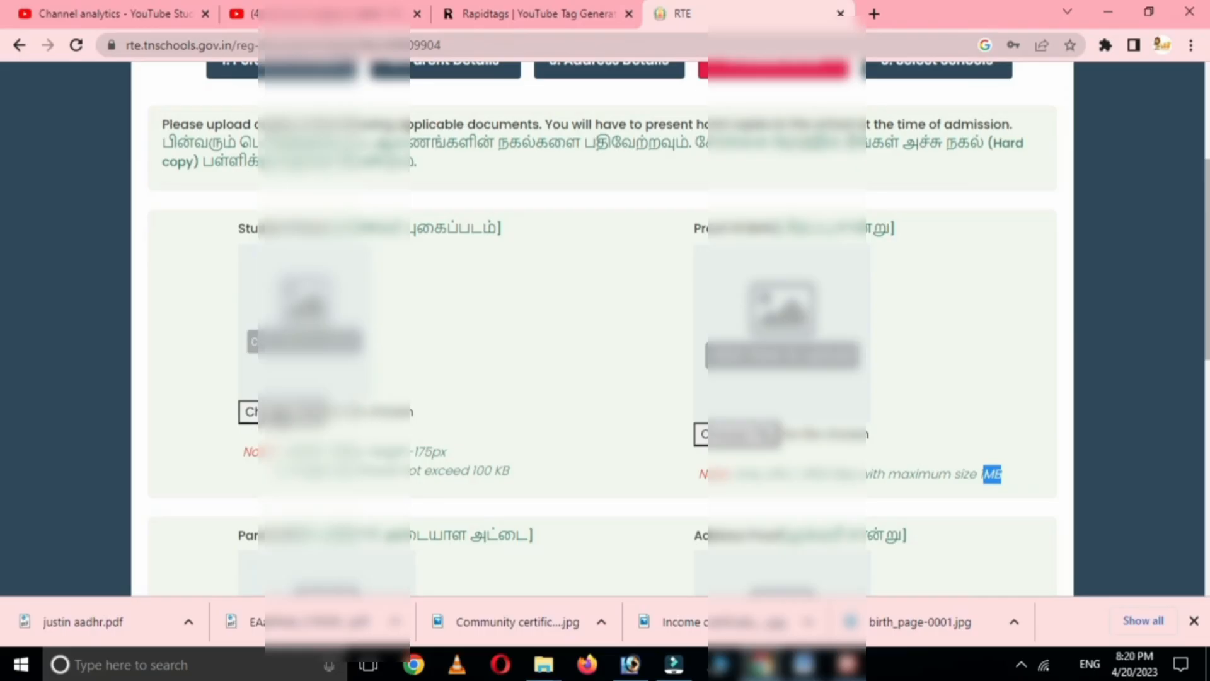
- Upload the student photo and check every document preview down to the Save button
left_click(281, 408)
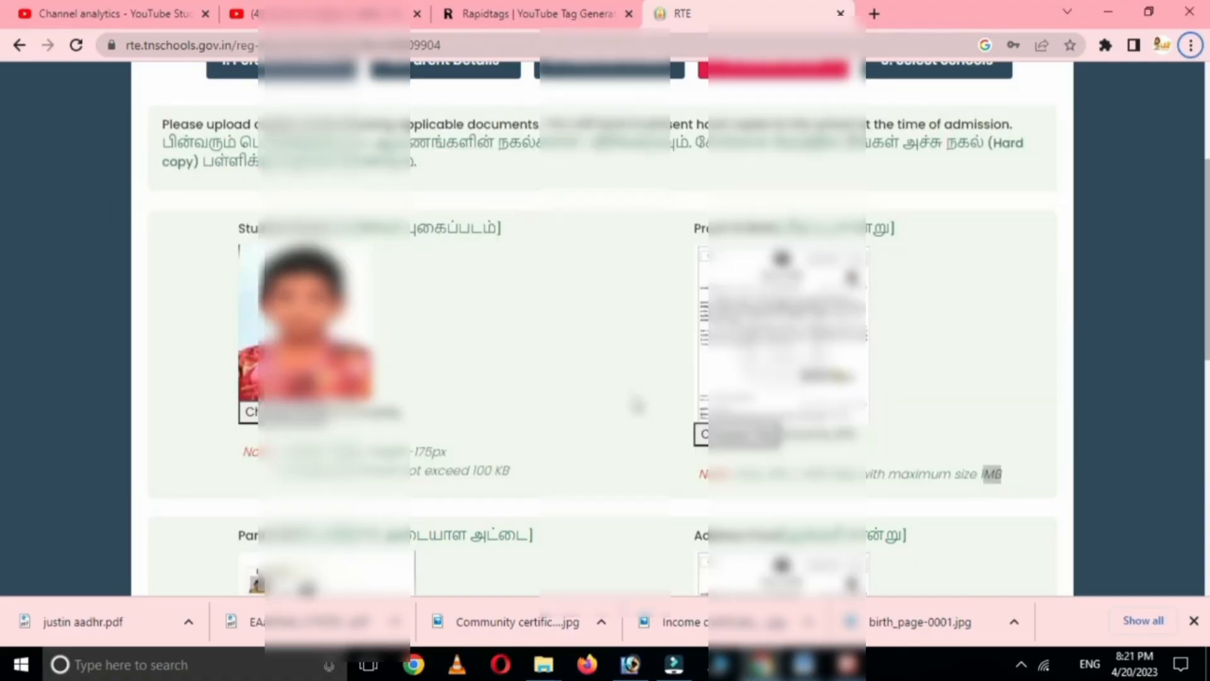
scroll(636, 403, "down", 1)
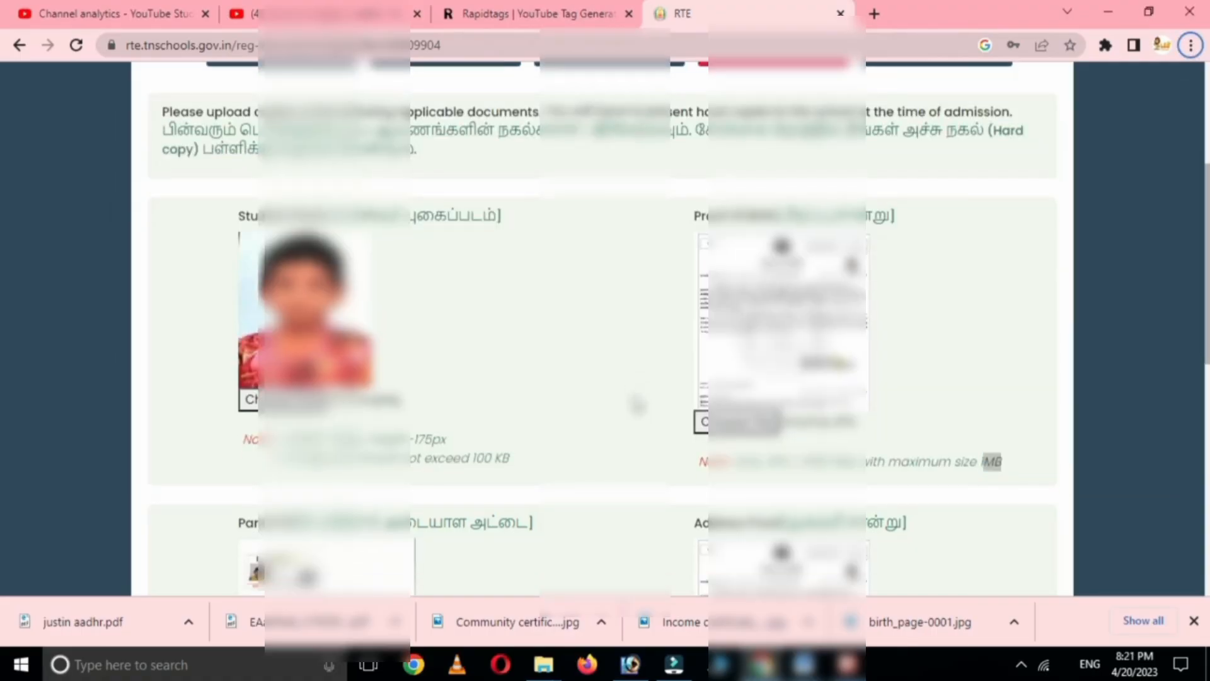
scroll(638, 403, "down", 6)
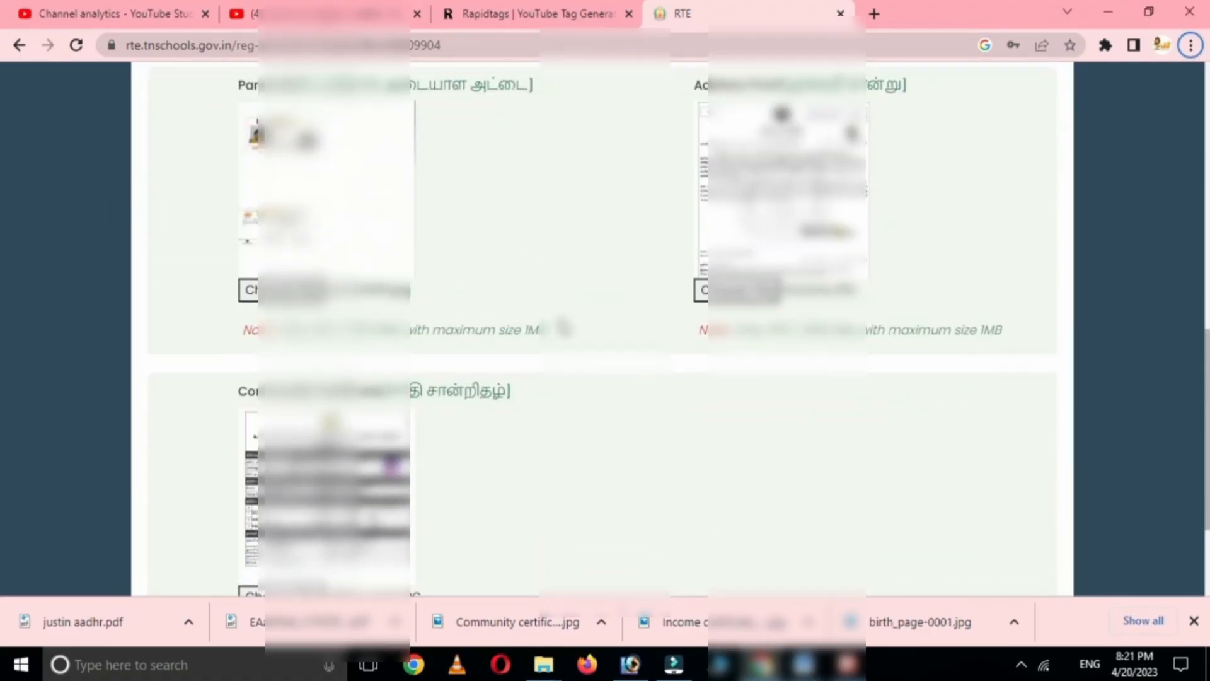
scroll(563, 327, "down", 3)
scroll(571, 334, "up", 4)
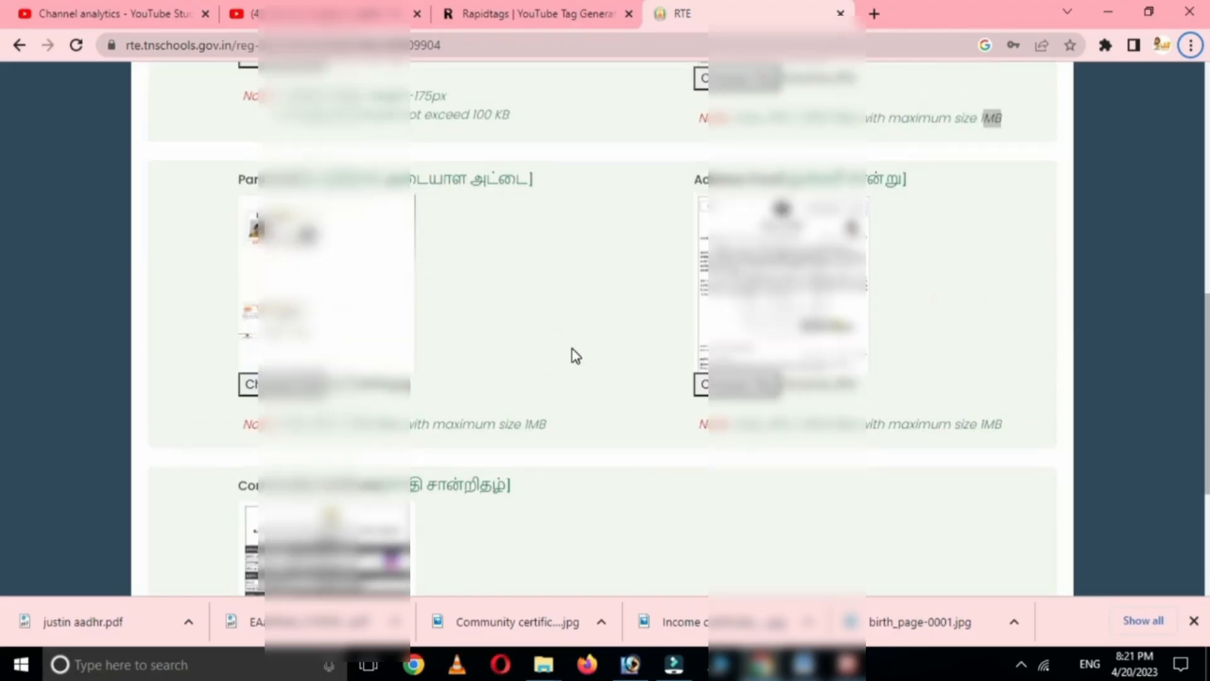
scroll(575, 356, "up", 4)
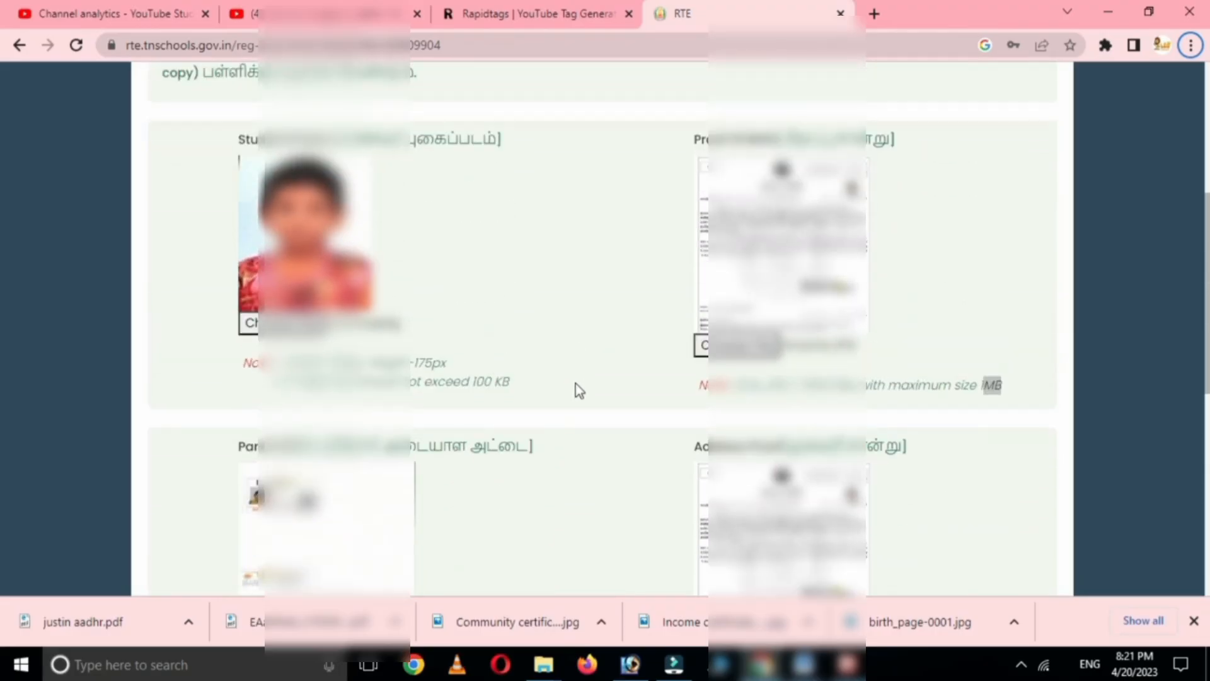
scroll(576, 388, "up", 4)
scroll(656, 448, "down", 4)
scroll(656, 443, "down", 1)
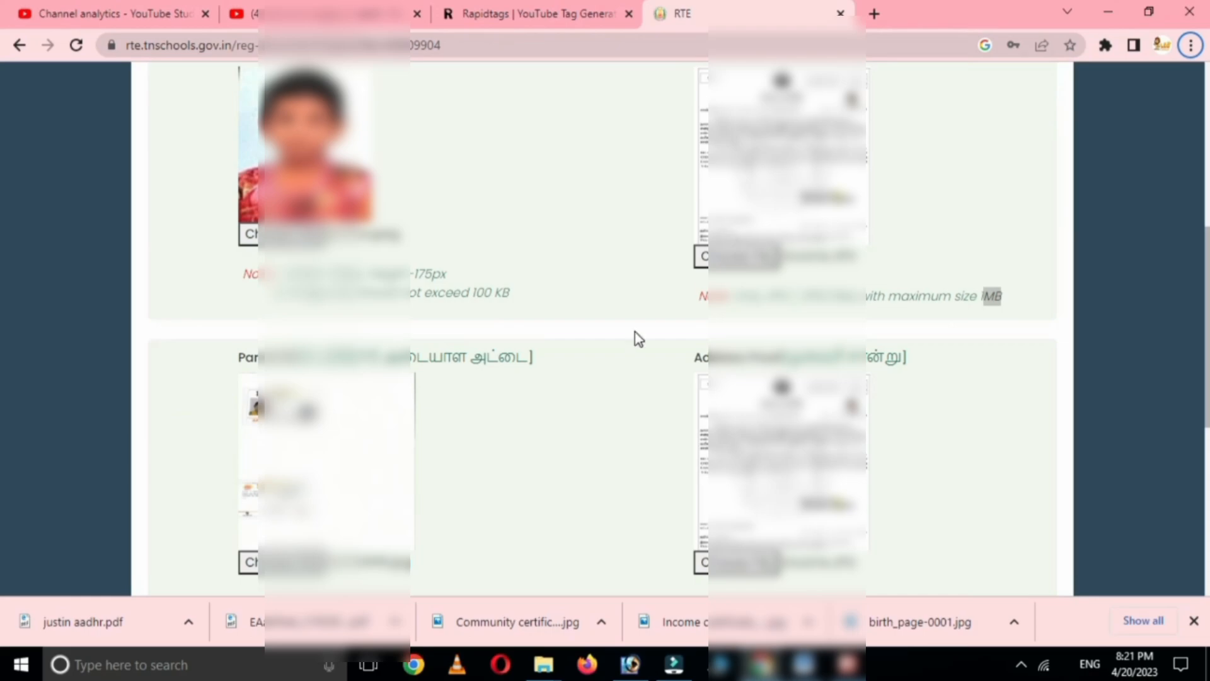
scroll(634, 332, "down", 1)
scroll(670, 379, "down", 3)
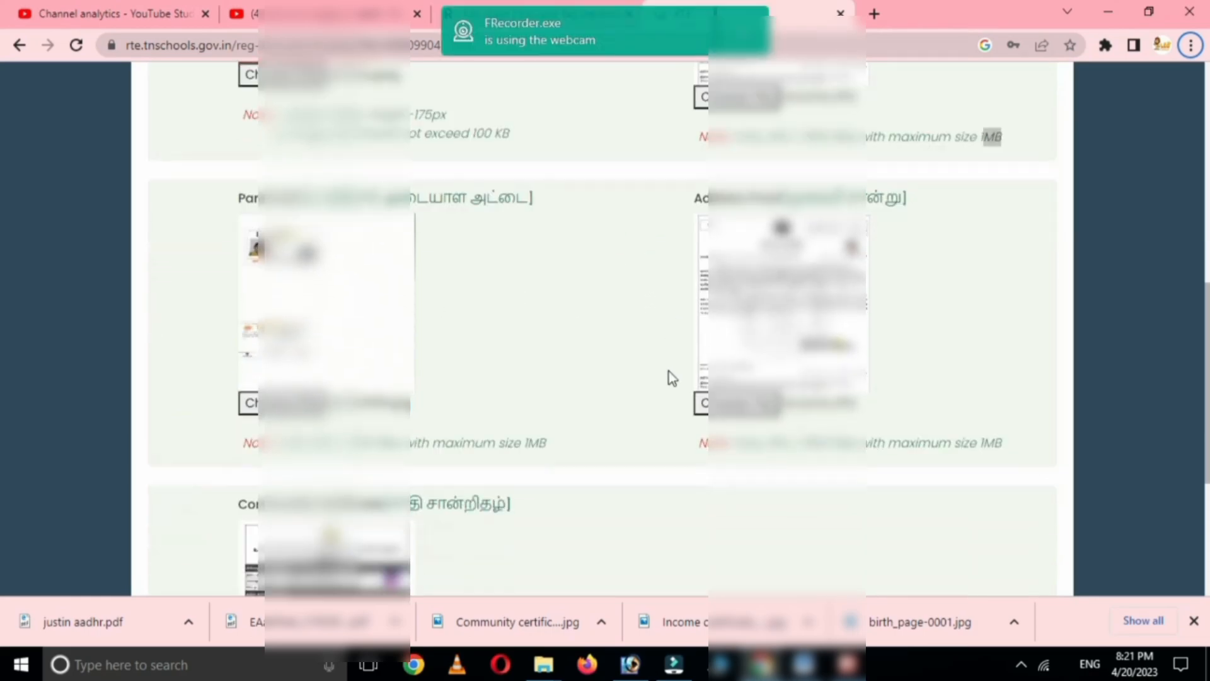
scroll(651, 359, "down", 1)
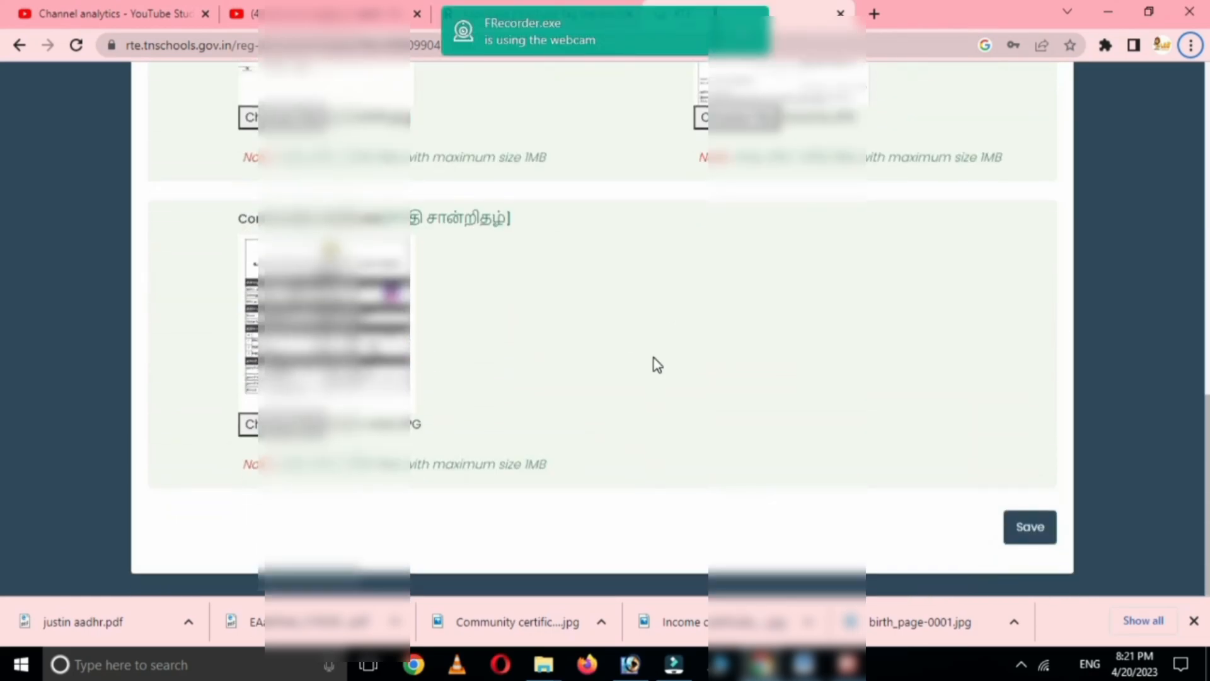
left_click(1037, 528)
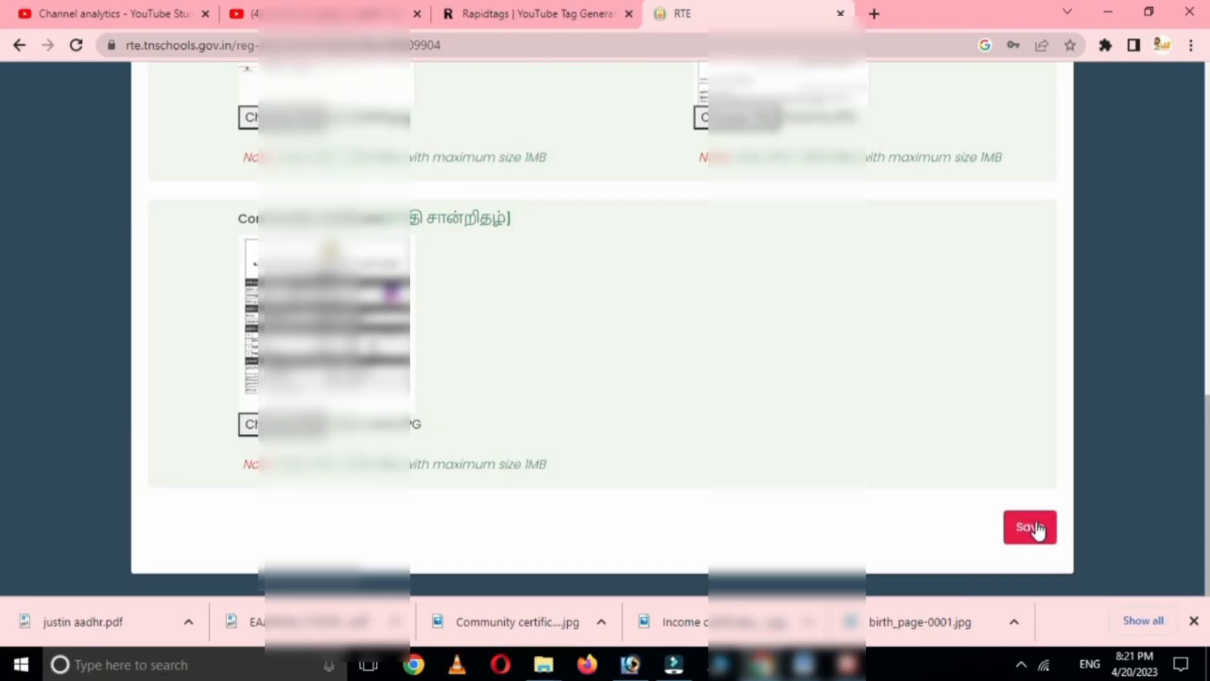
scroll(731, 425, "down", 1)
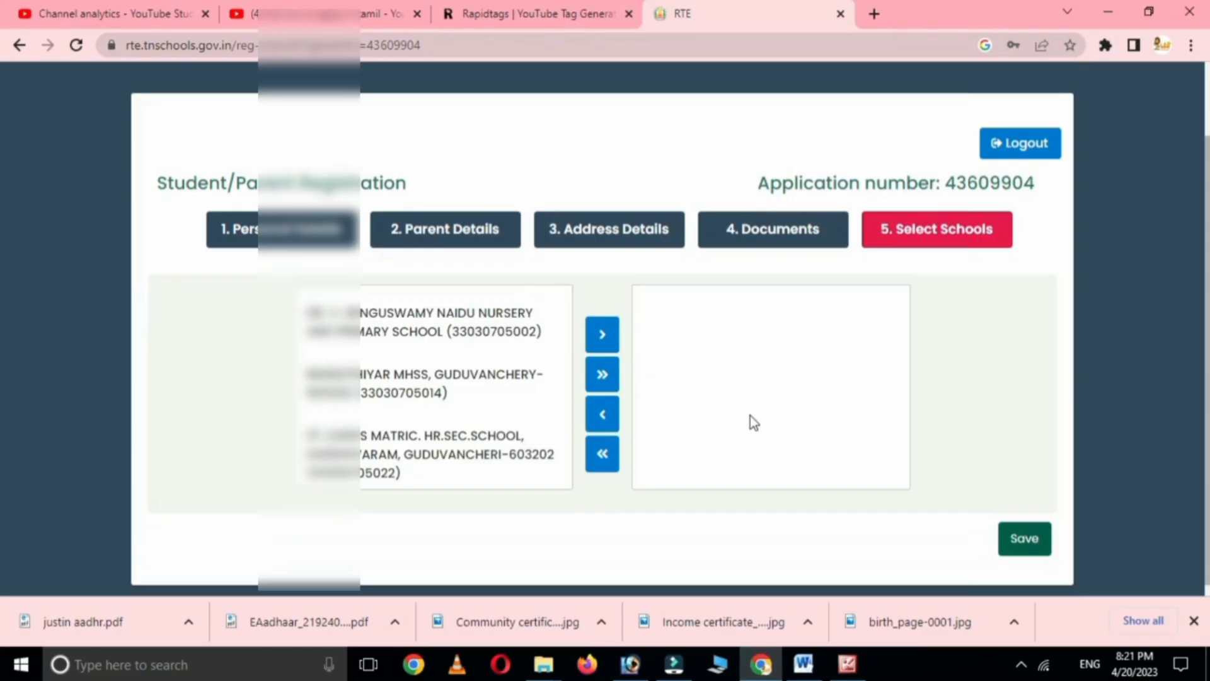
left_click(380, 315)
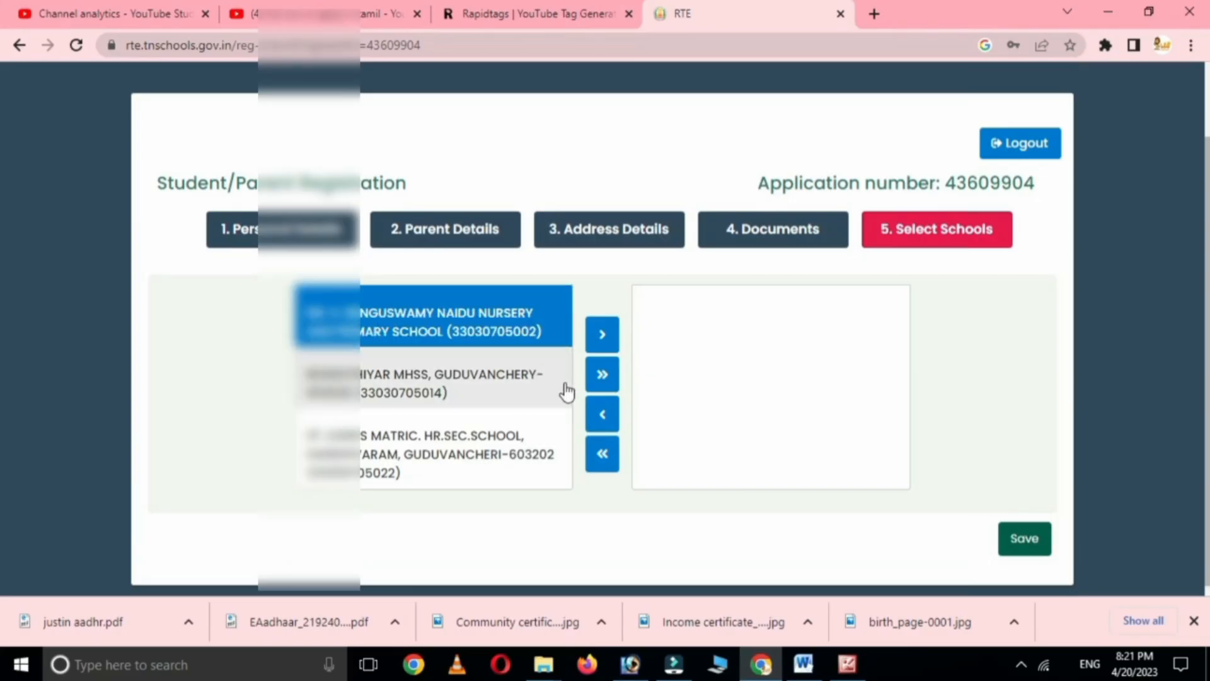
left_click(602, 334)
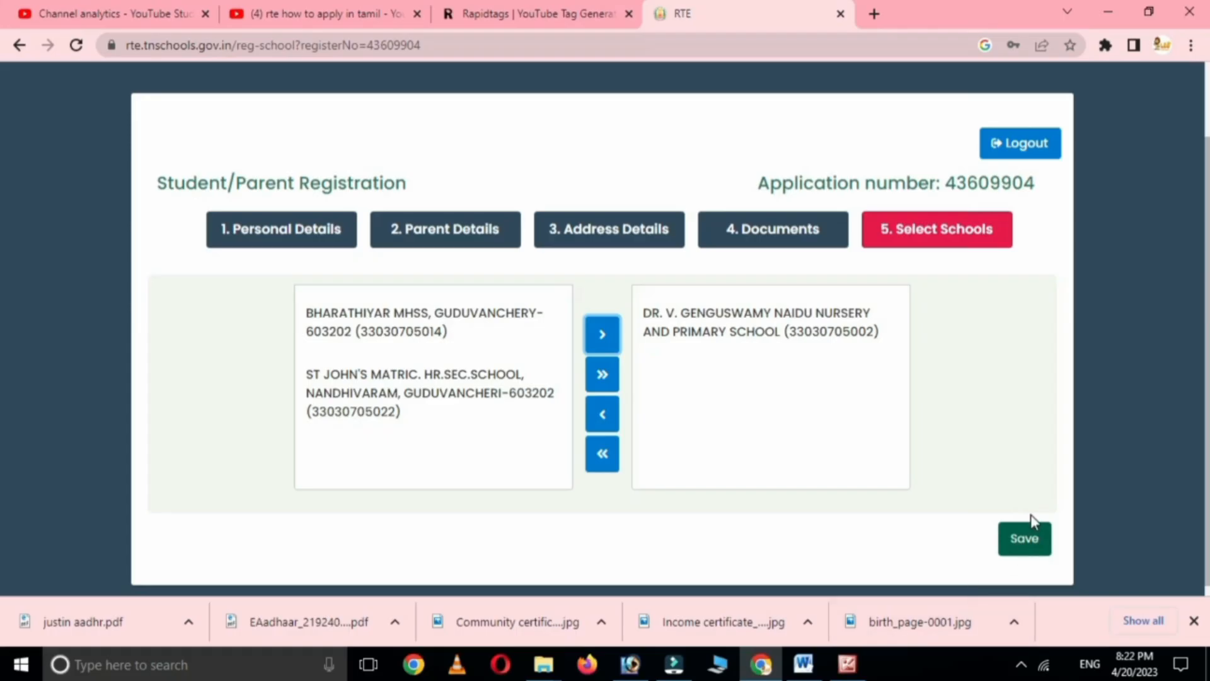
left_click(1026, 540)
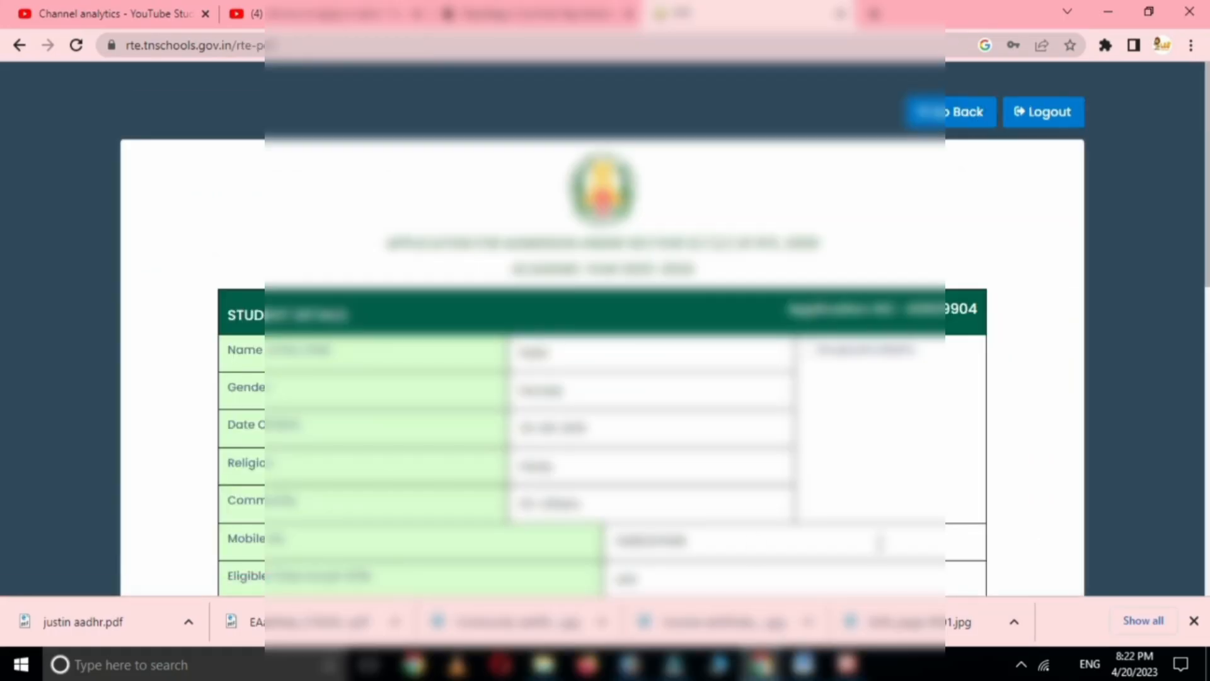
scroll(764, 549, "down", 3)
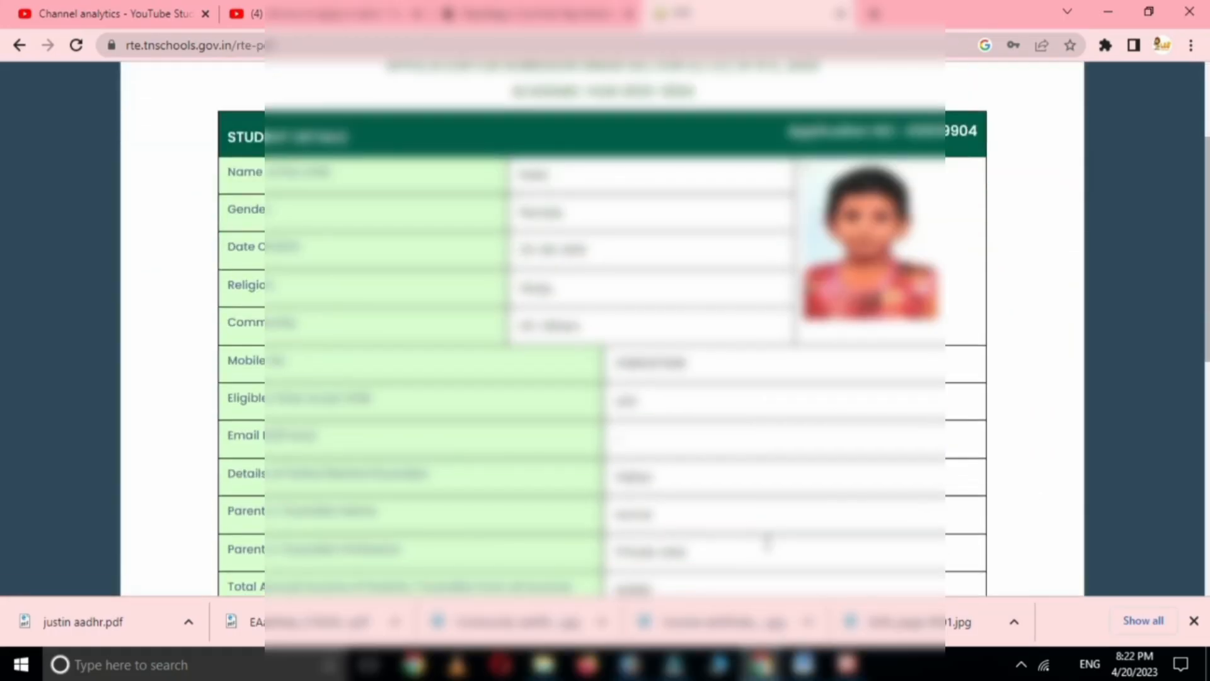
scroll(774, 534, "down", 8)
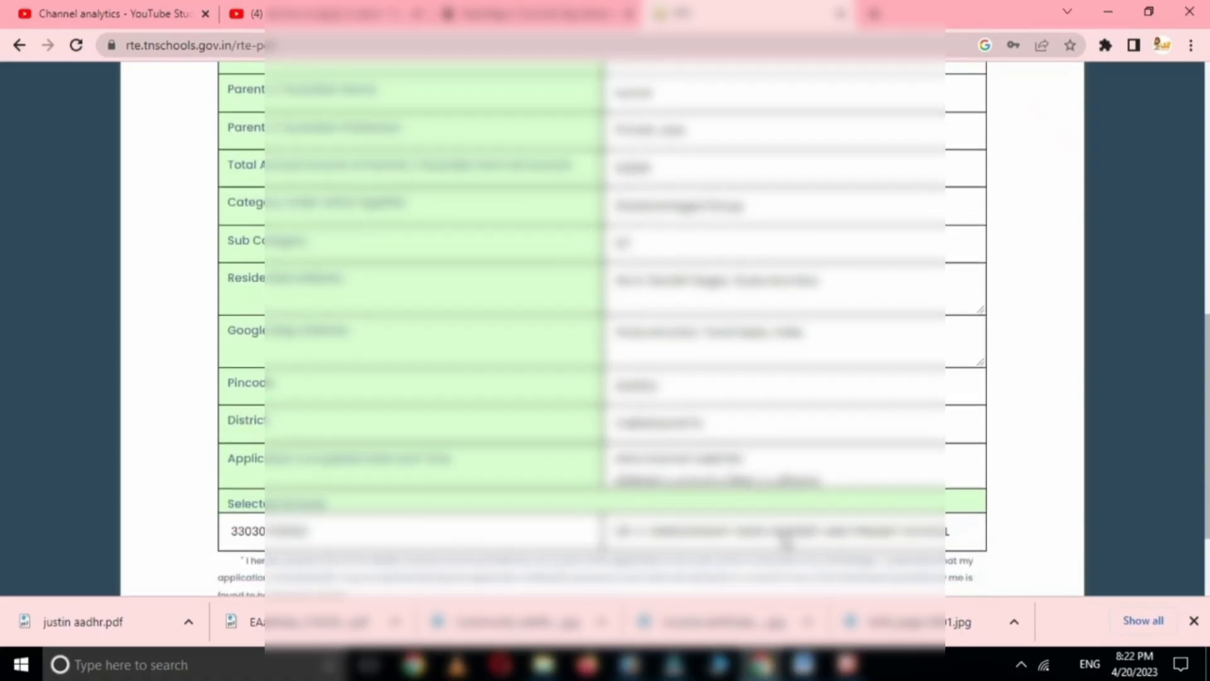
scroll(785, 528, "down", 1)
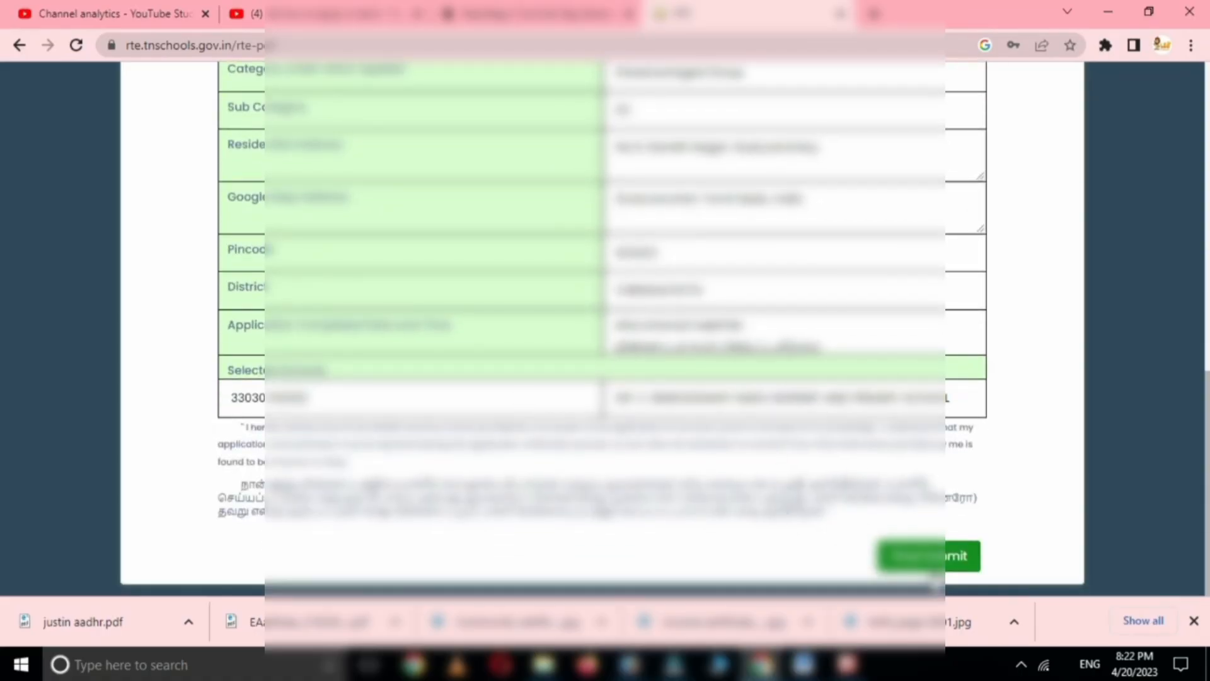
- Submit and confirm the application, acknowledge the success message, then review the submitted form
left_click(927, 561)
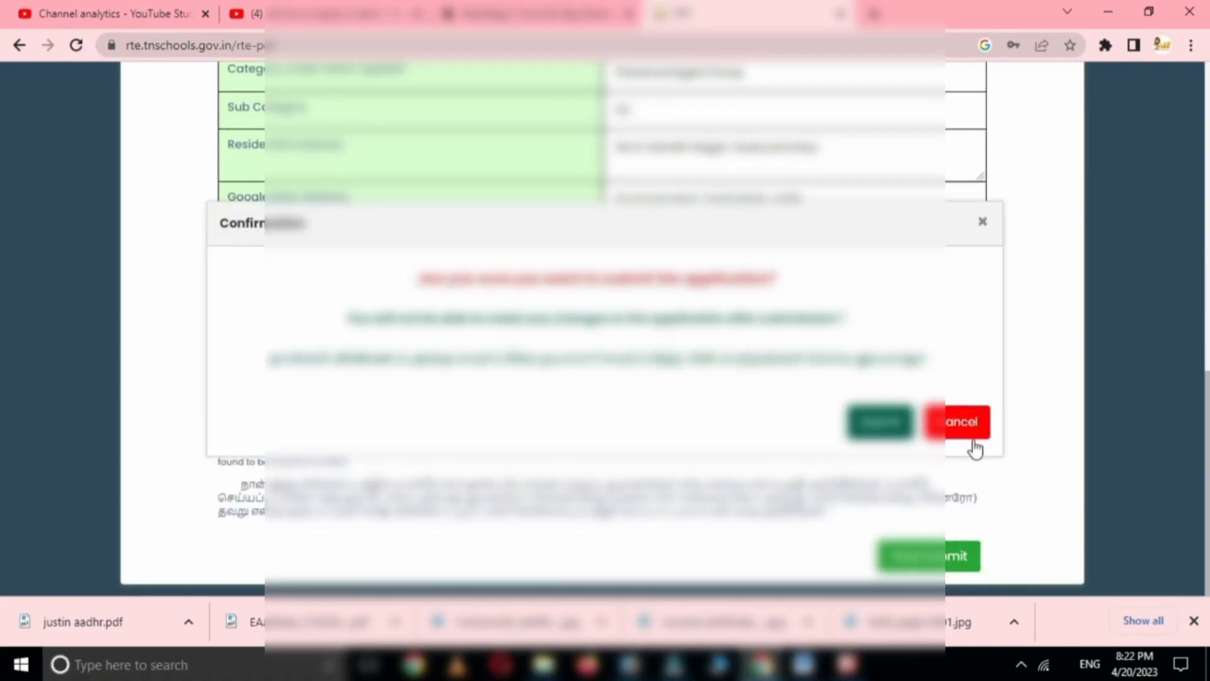
left_click(872, 434)
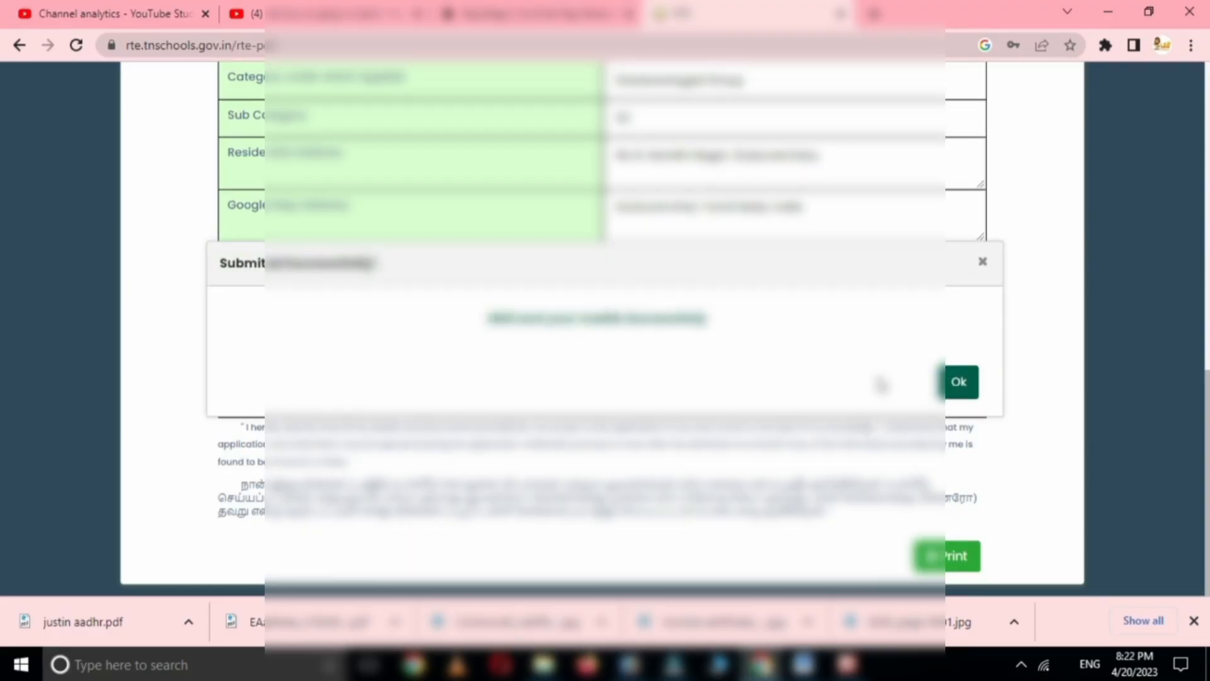
left_click(959, 383)
scroll(799, 410, "up", 10)
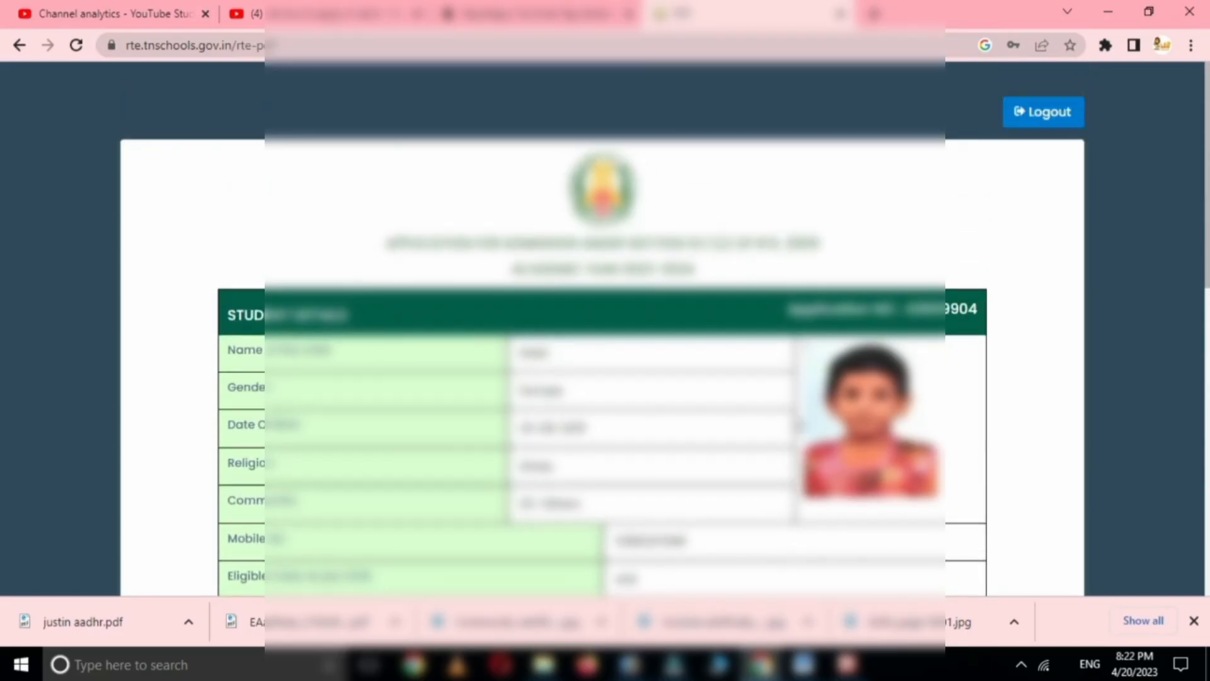
scroll(796, 422, "down", 8)
scroll(796, 413, "down", 3)
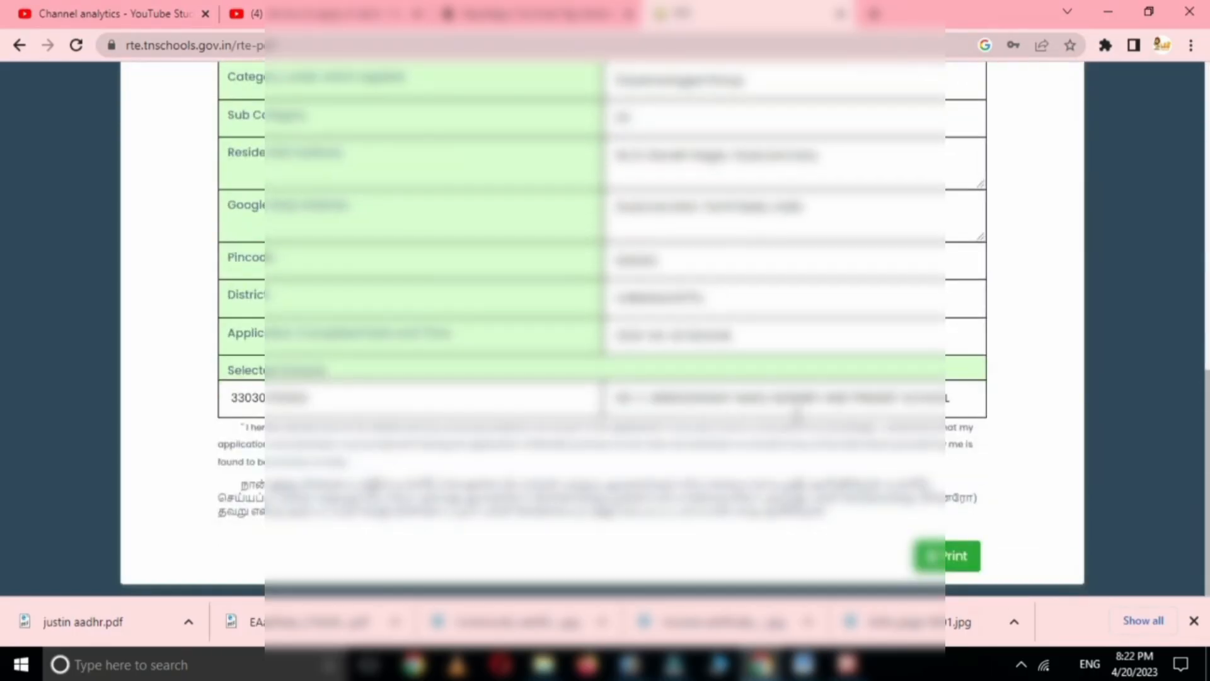
scroll(797, 416, "up", 10)
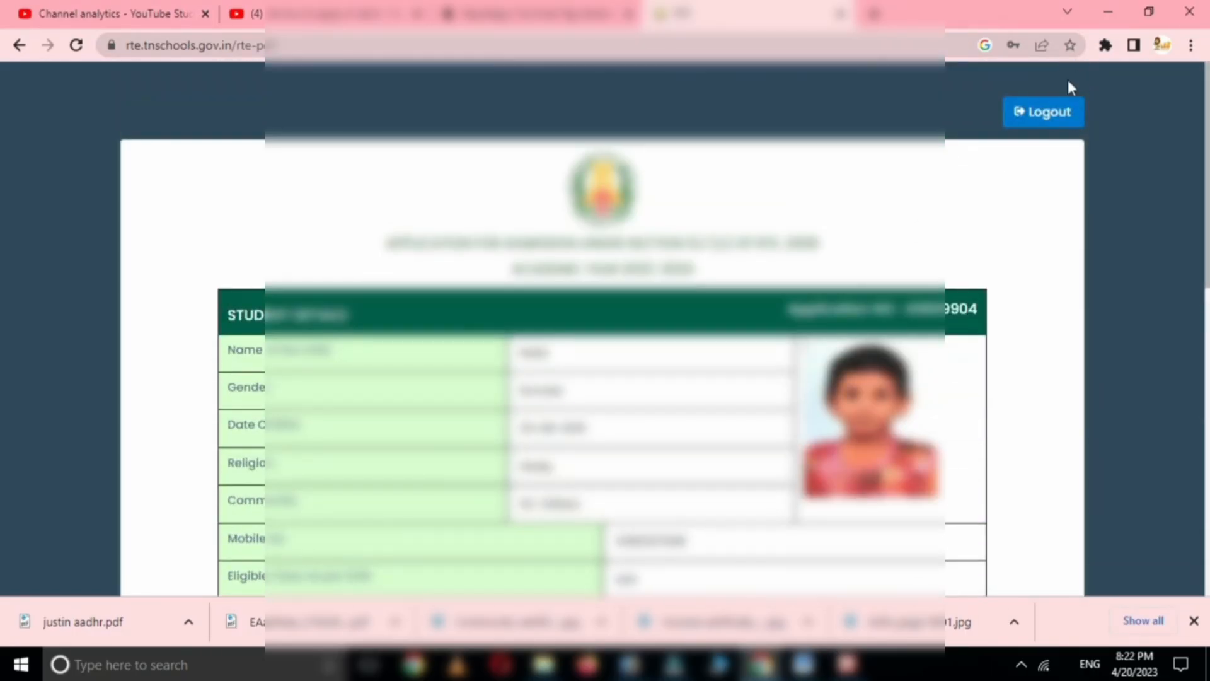
- Log out with confirmation, then go to the Resume Application login page and clear the field's suggestion list
left_click(1051, 112)
left_click(822, 369)
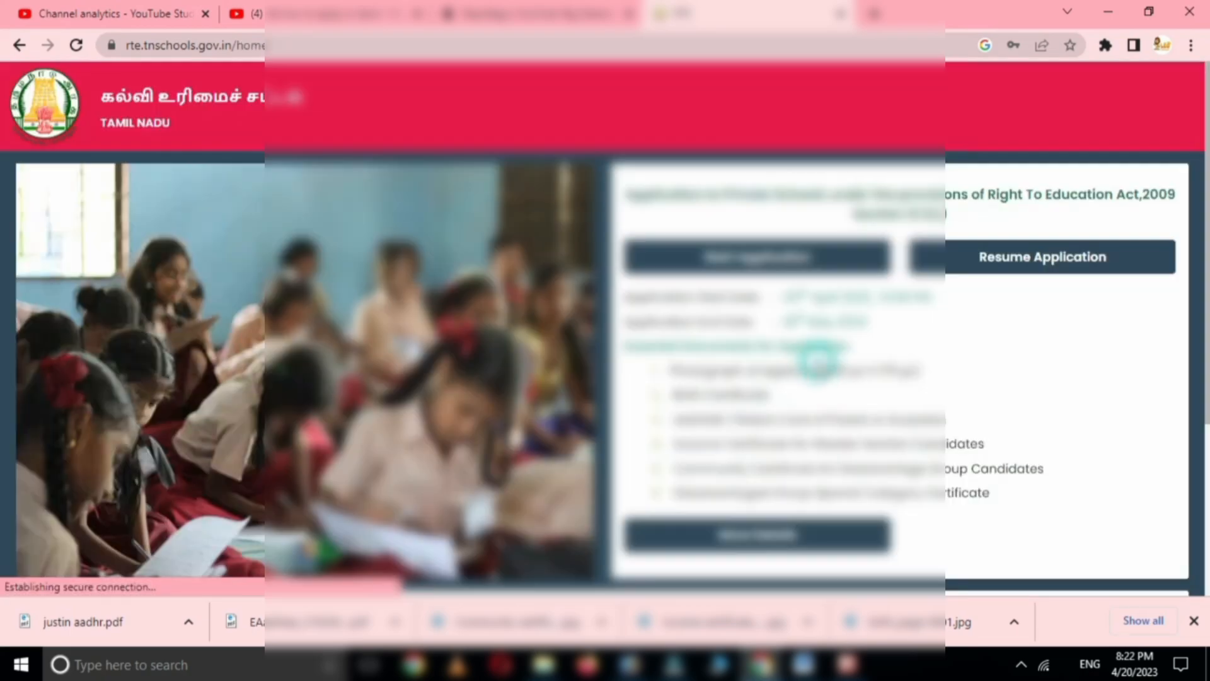
left_click(1040, 259)
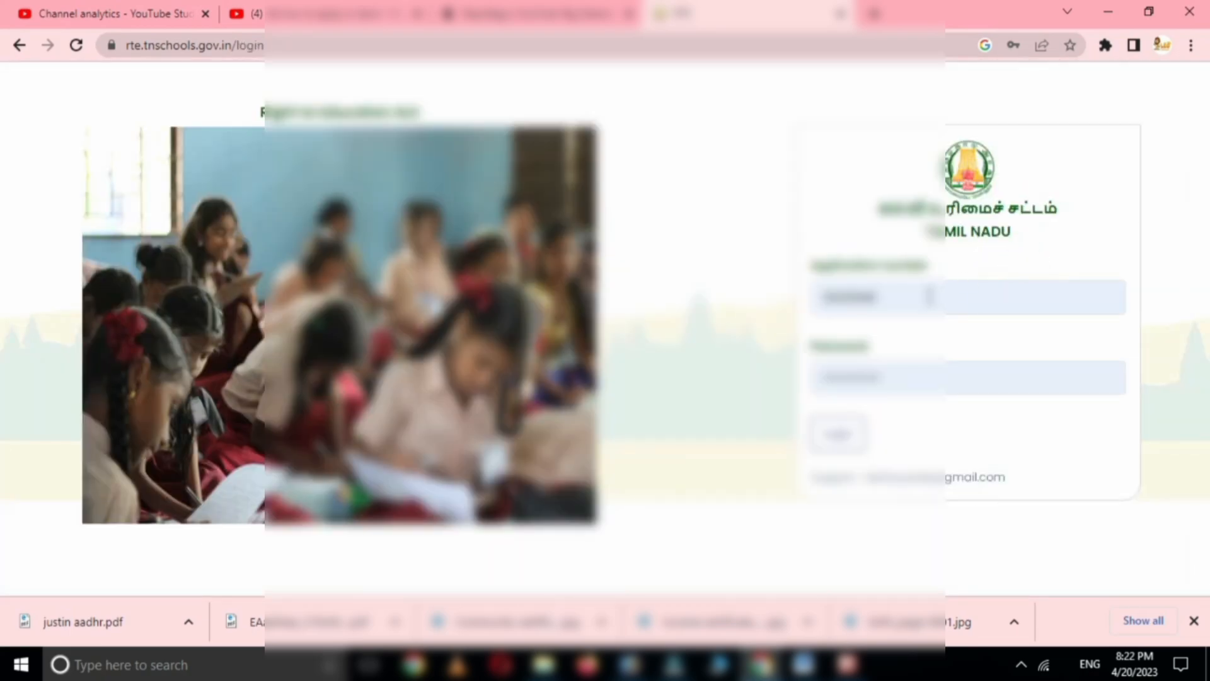
double_click(918, 297)
left_click(751, 224)
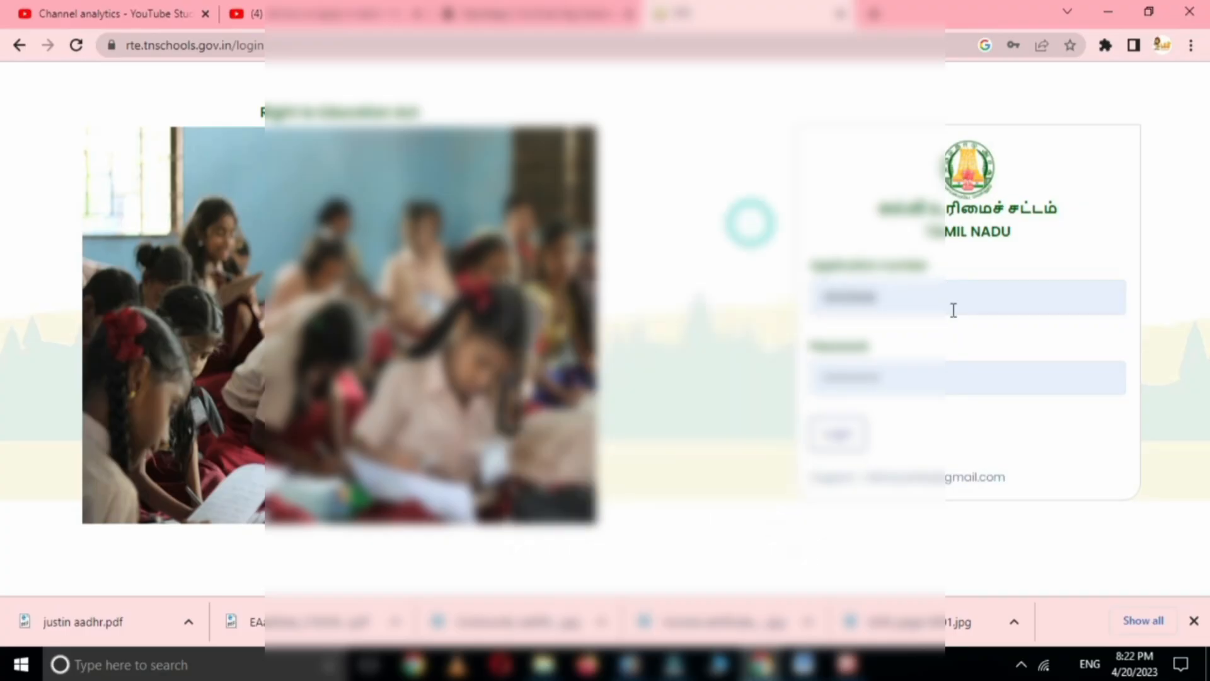